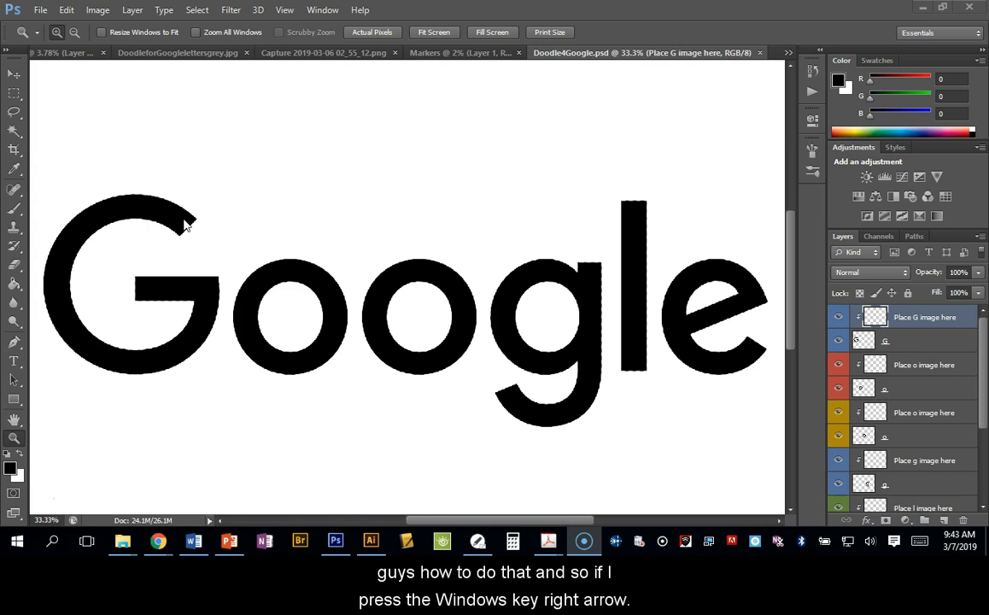
Step: Arrange Photoshop side by side with the Google Photos browser window and look through the "blue" search results
{"action": "key", "text": "super+Right"}
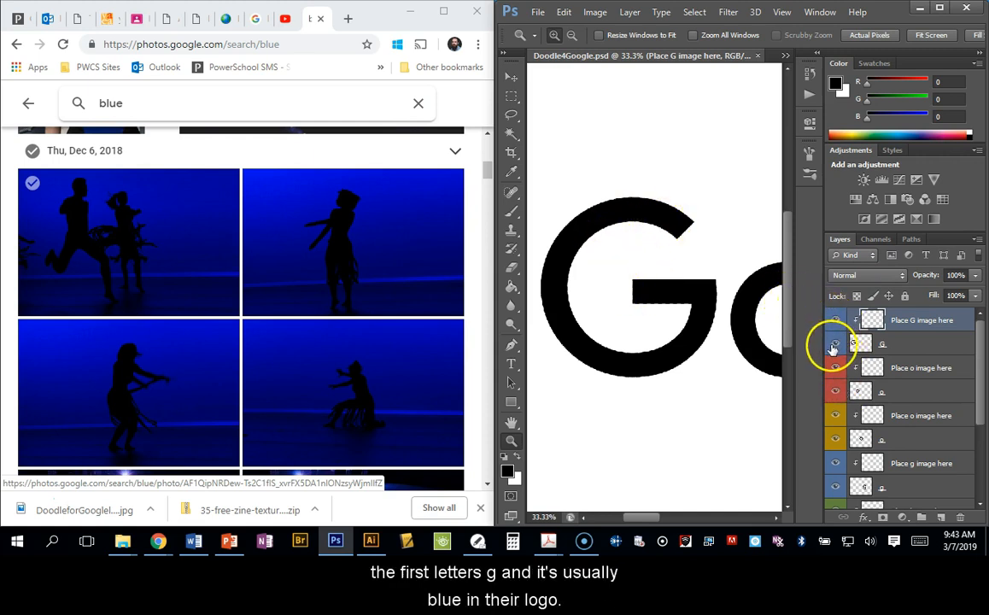
{"action": "left_click", "coordinate": [162, 102]}
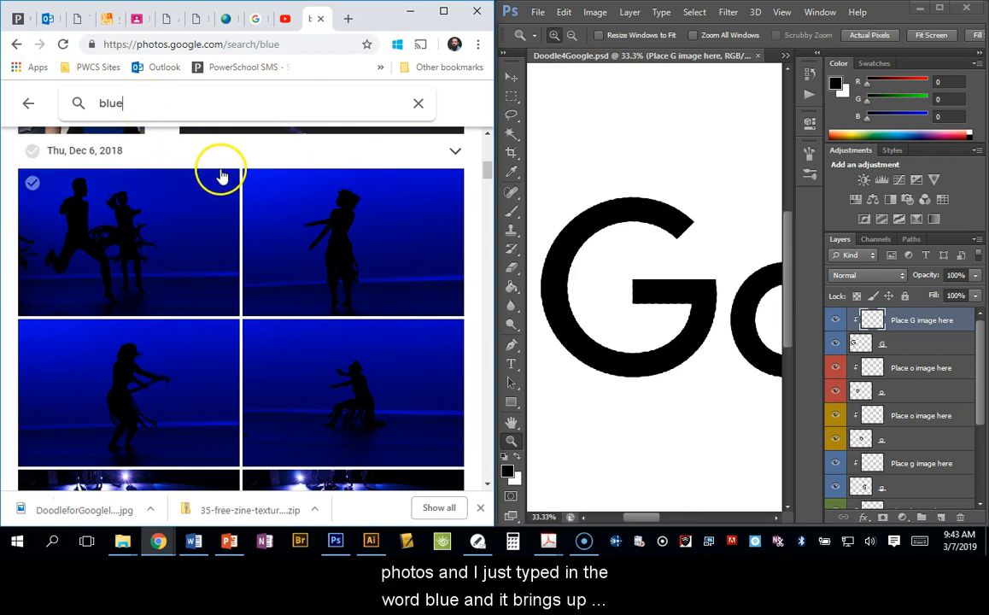
{"action": "scroll", "coordinate": [260, 205], "scroll_direction": "up", "scroll_amount": 2}
{"action": "scroll", "coordinate": [265, 209], "scroll_direction": "down", "scroll_amount": 2}
{"action": "scroll", "coordinate": [260, 206], "scroll_direction": "up", "scroll_amount": 3}
{"action": "scroll", "coordinate": [259, 206], "scroll_direction": "down", "scroll_amount": 3}
{"action": "scroll", "coordinate": [258, 205], "scroll_direction": "up", "scroll_amount": 1}
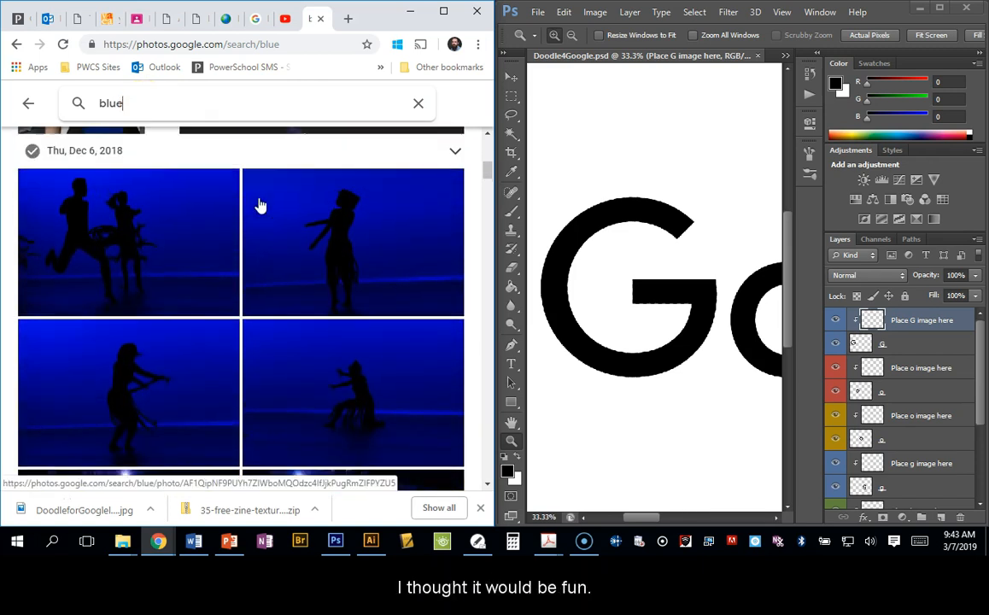
Step: Open the blue photo of the single standing dancer silhouette from Dec 6, 2018 and download it
{"action": "left_click", "coordinate": [307, 220]}
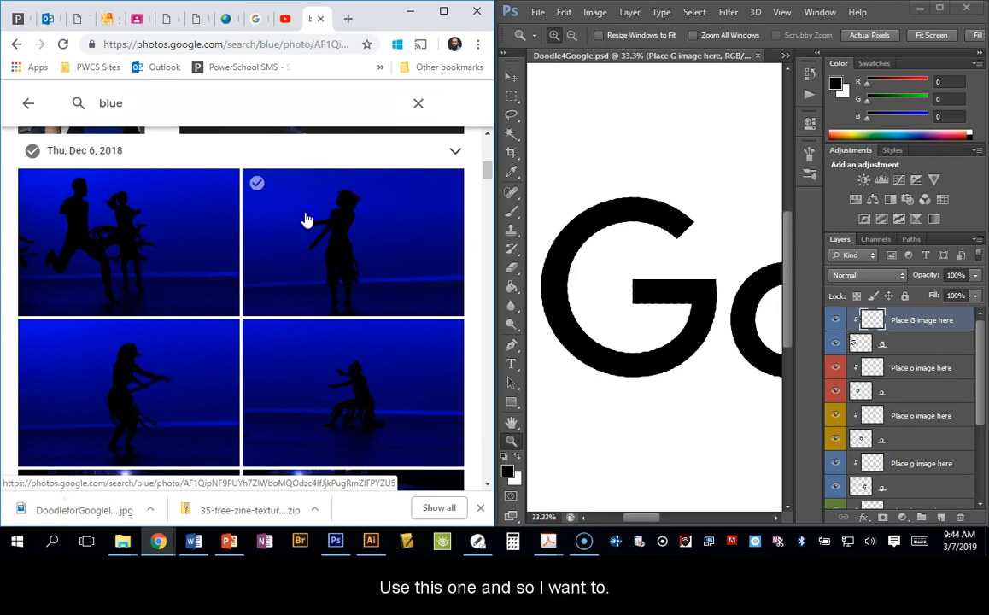
{"action": "left_click", "coordinate": [256, 104]}
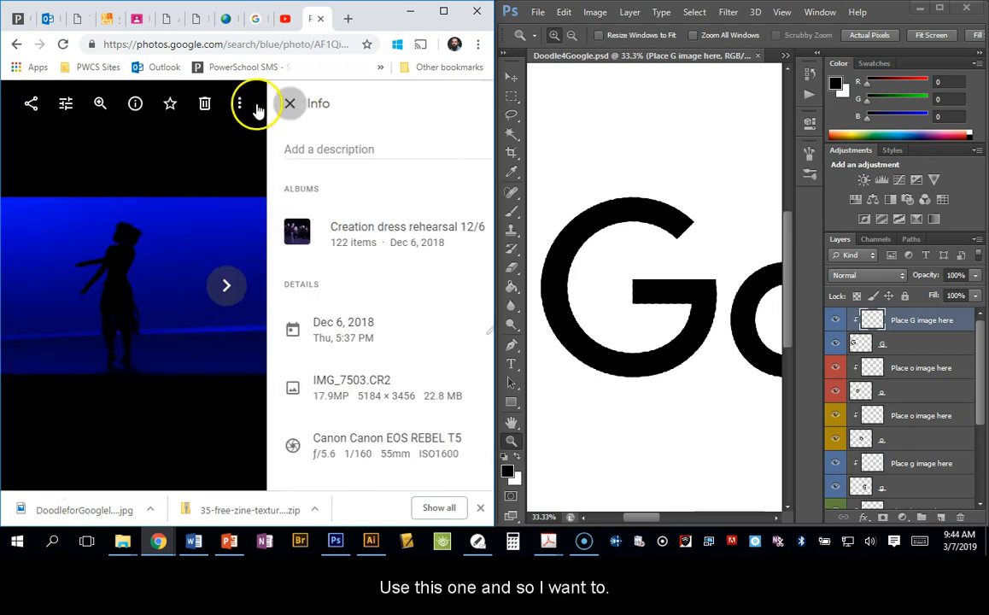
{"action": "left_click", "coordinate": [465, 103]}
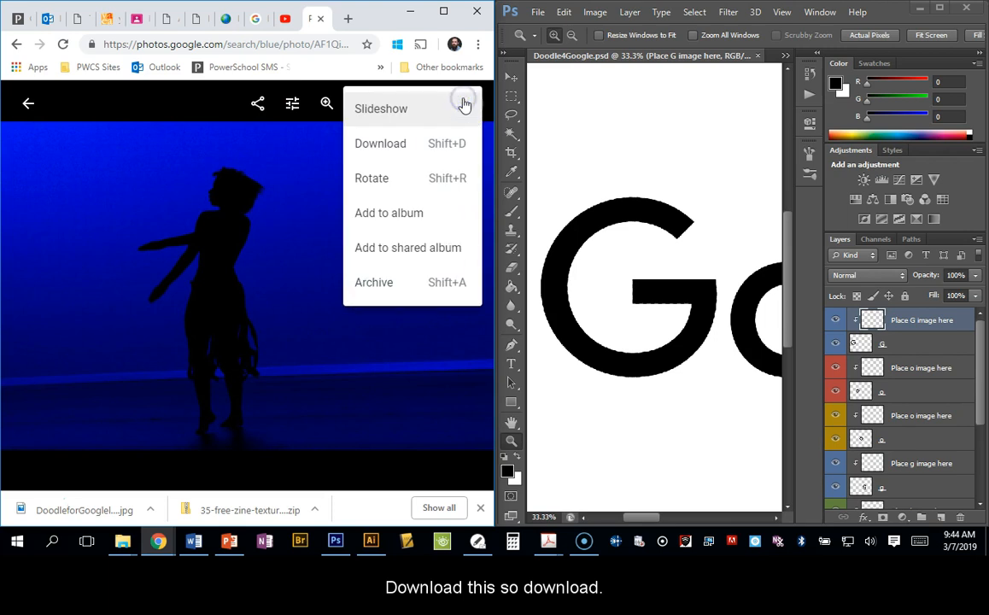
{"action": "left_click", "coordinate": [391, 142]}
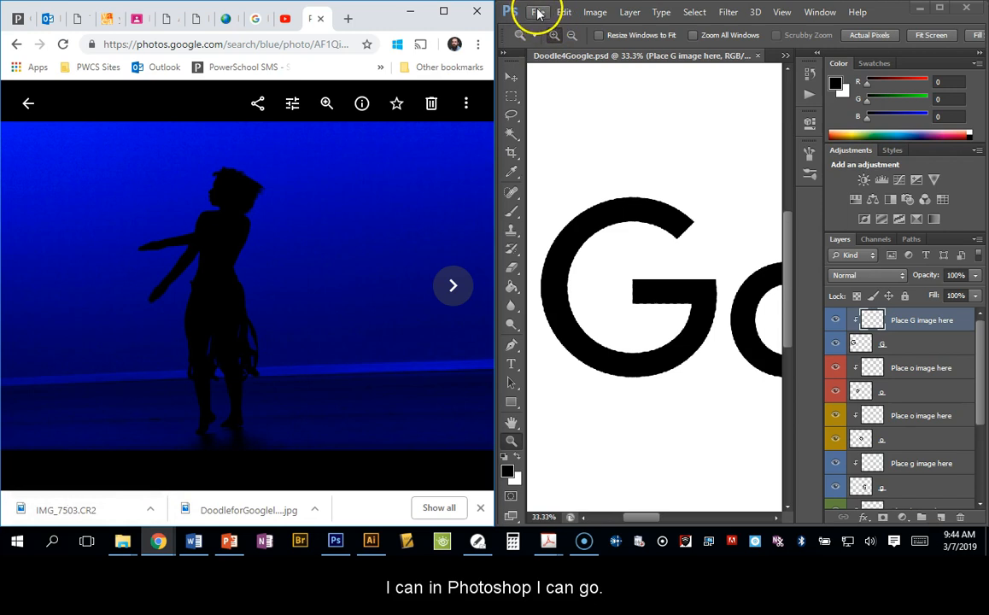
Step: In the maximized Photoshop window, start placing a file on the G image layer and sort the Downloads folder by date
{"action": "left_click", "coordinate": [940, 7]}
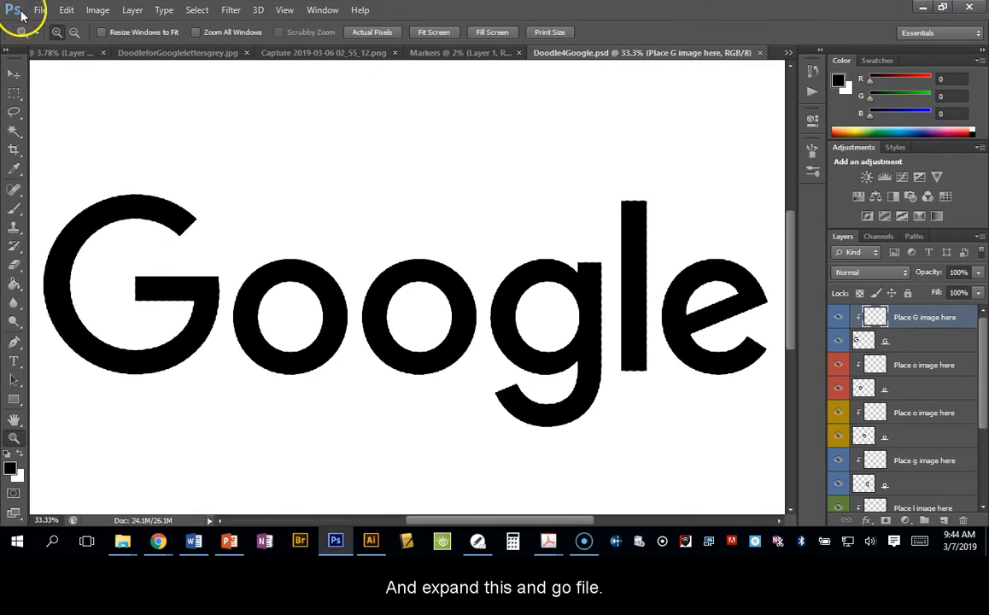
{"action": "left_click", "coordinate": [40, 11]}
{"action": "left_click", "coordinate": [82, 245]}
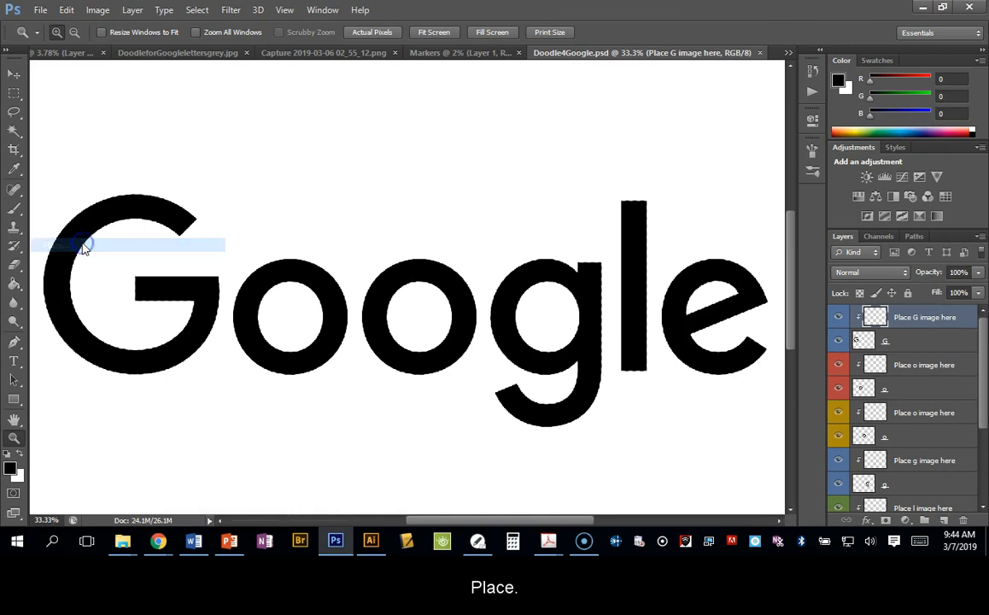
{"action": "left_click", "coordinate": [329, 223]}
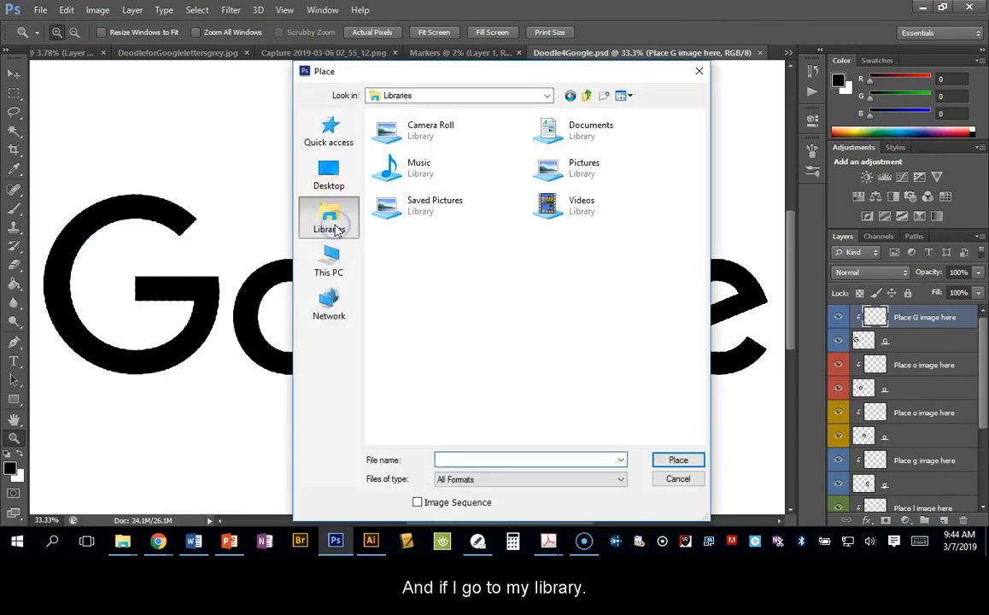
{"action": "left_click", "coordinate": [331, 259]}
{"action": "left_click", "coordinate": [458, 183]}
{"action": "double_click", "coordinate": [458, 183]}
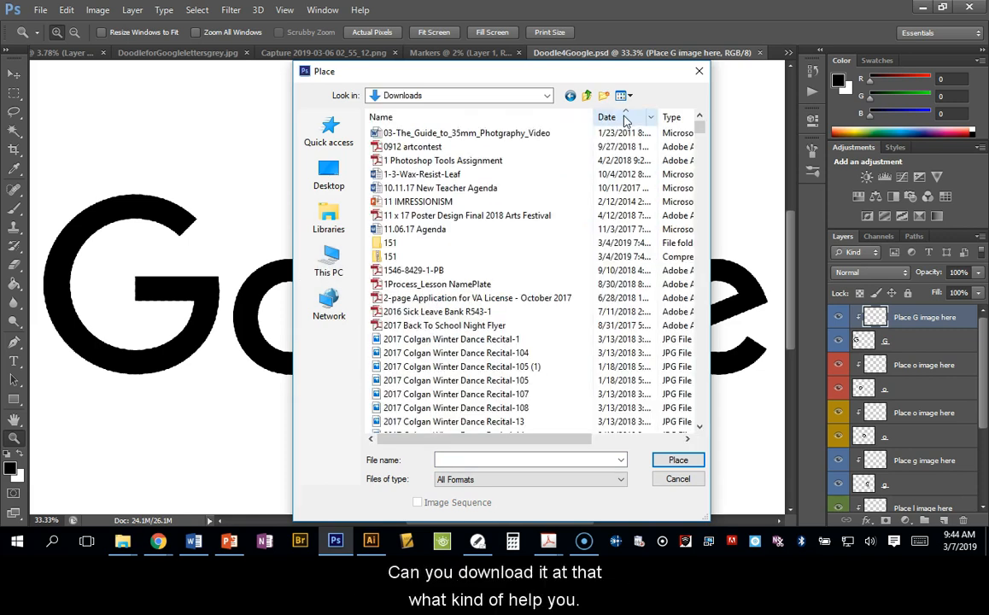
{"action": "left_click", "coordinate": [624, 119]}
{"action": "scroll", "coordinate": [513, 222], "scroll_direction": "down", "scroll_amount": 3}
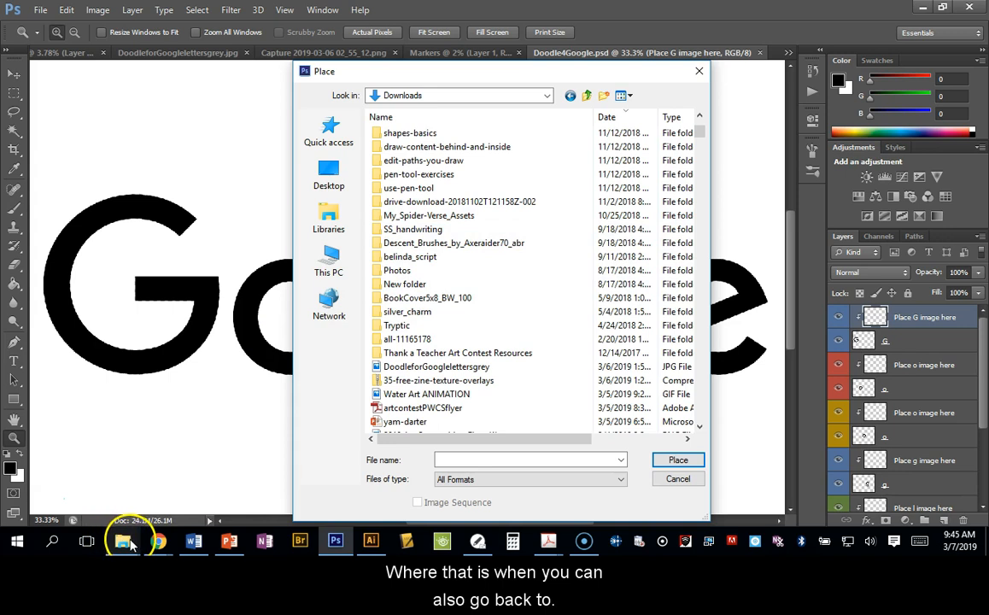
Step: Switch to the browser and show the downloaded IMG_7503.CR2 in its folder to check its file name
{"action": "mouse_move", "coordinate": [158, 541]}
{"action": "left_click", "coordinate": [136, 489]}
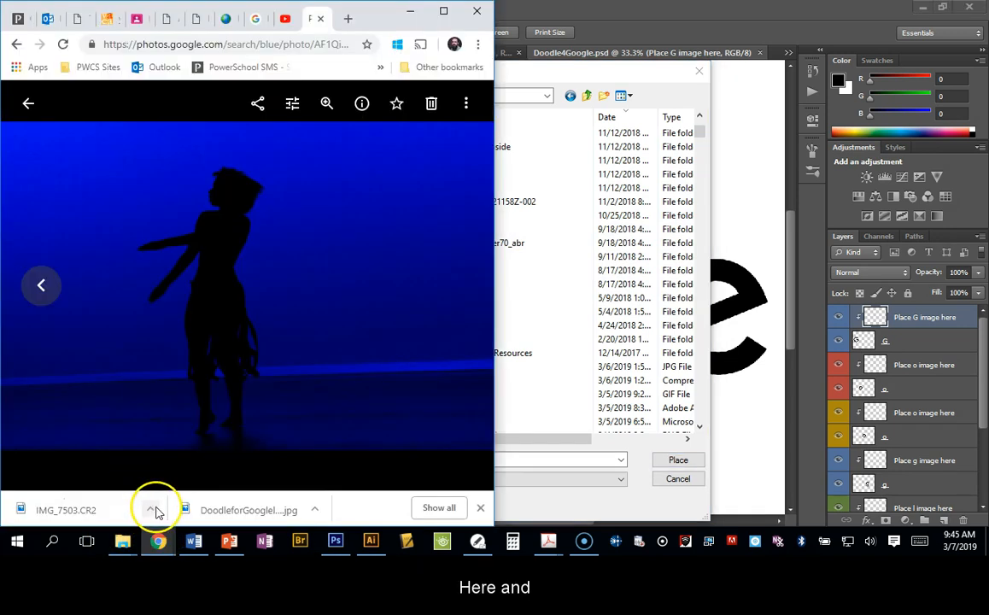
{"action": "left_click", "coordinate": [150, 509]}
{"action": "left_click", "coordinate": [199, 462]}
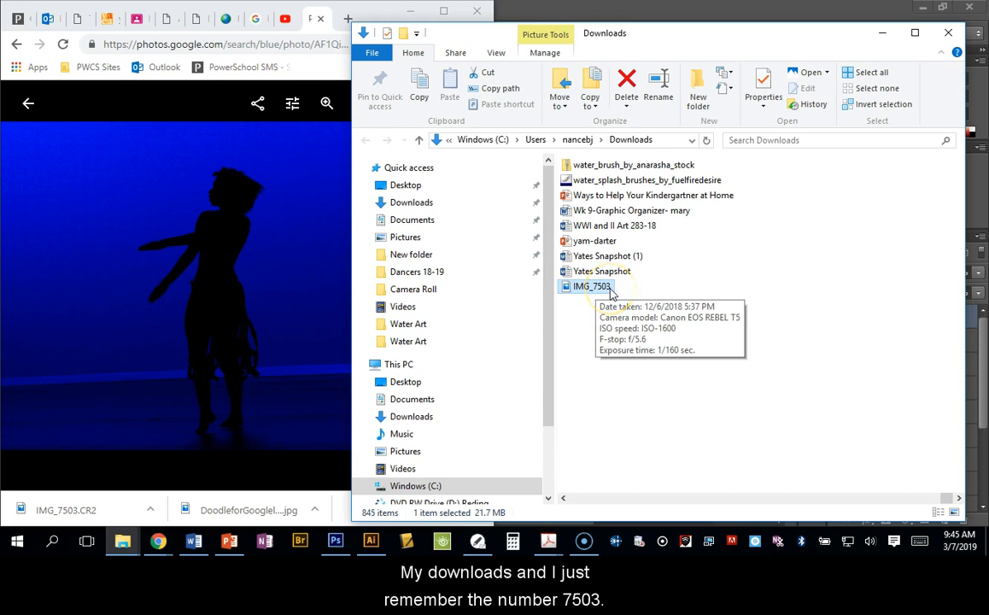
{"action": "left_click", "coordinate": [819, 14]}
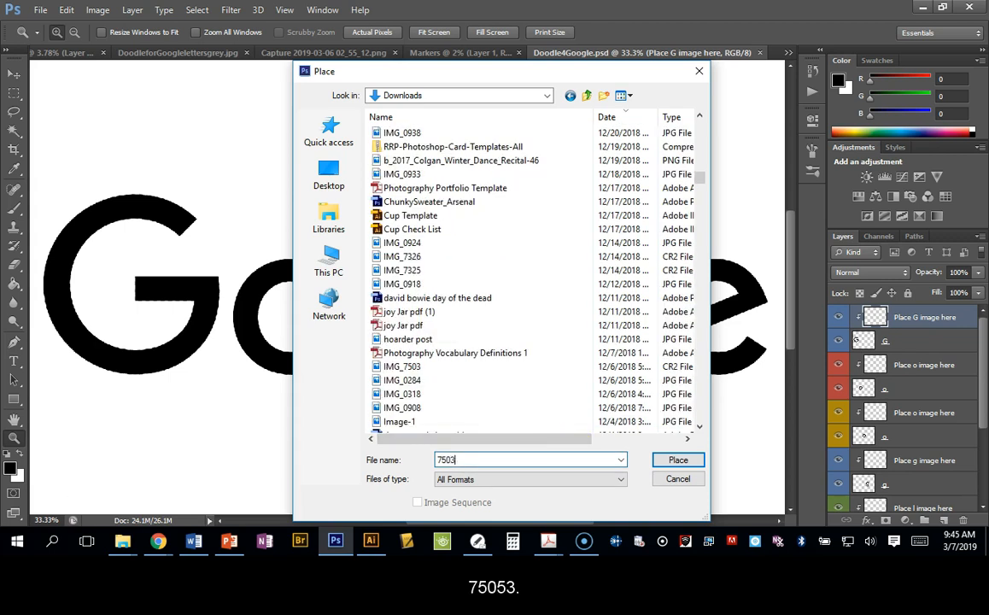
Step: Place IMG_7503 from Downloads onto the G image layer, accepting the default Camera Raw settings
{"action": "left_click", "coordinate": [455, 475]}
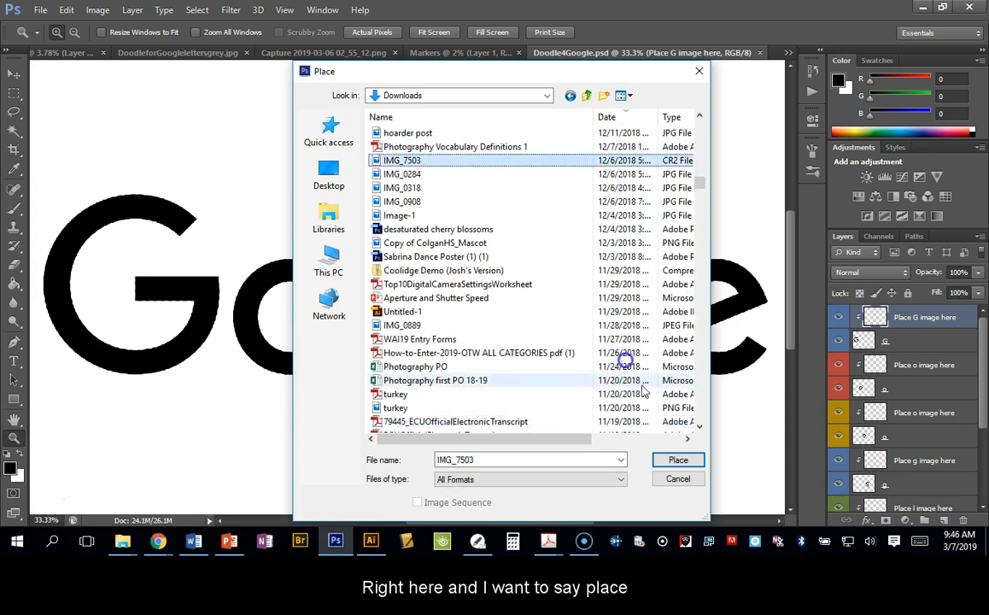
{"action": "left_click", "coordinate": [678, 459]}
{"action": "left_click", "coordinate": [939, 317]}
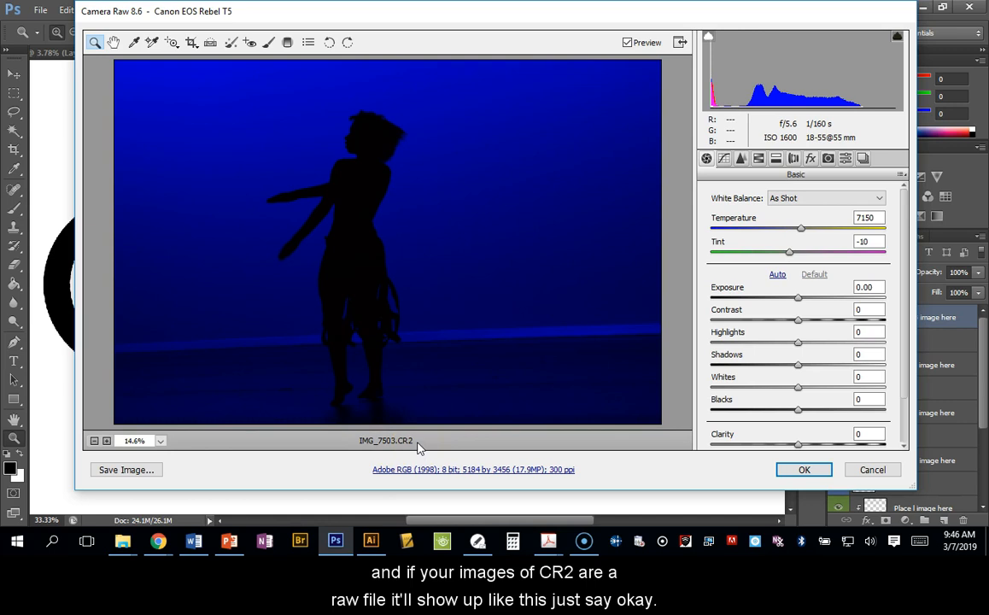
{"action": "left_click", "coordinate": [801, 469]}
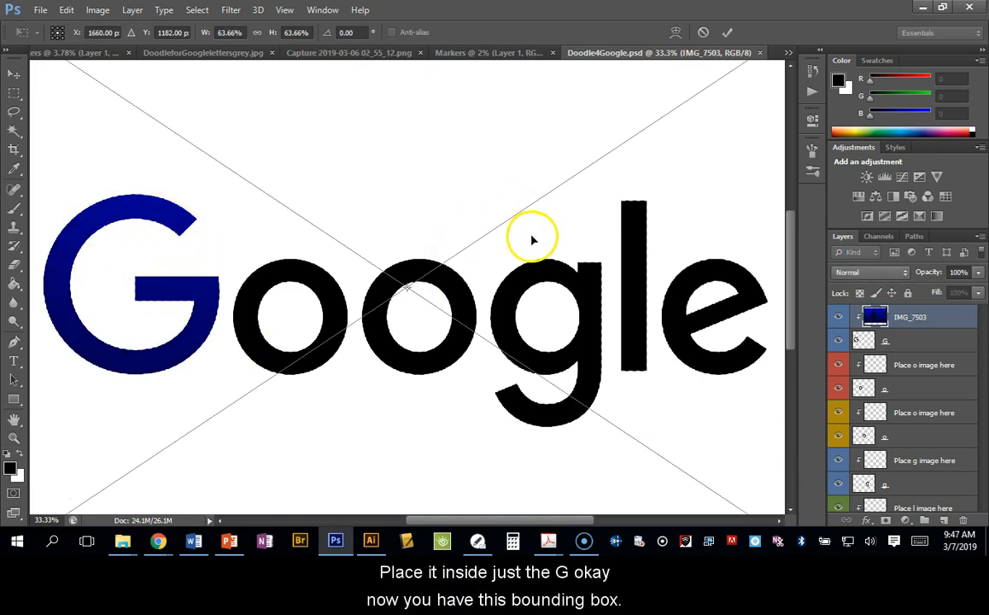
Step: Scale the placed dancer image proportionally to about 48% and move it over the letter G
{"action": "left_click_drag", "start_coordinate": [205, 174], "coordinate": [312, 246]}
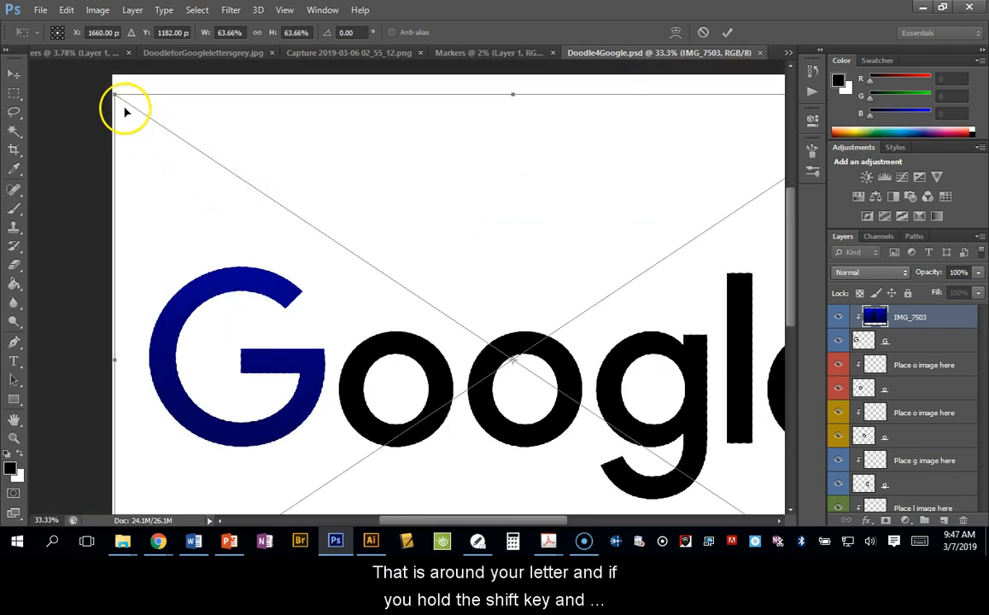
{"action": "left_click_drag", "start_coordinate": [116, 94], "coordinate": [305, 222]}
{"action": "left_click_drag", "start_coordinate": [606, 309], "coordinate": [437, 288]}
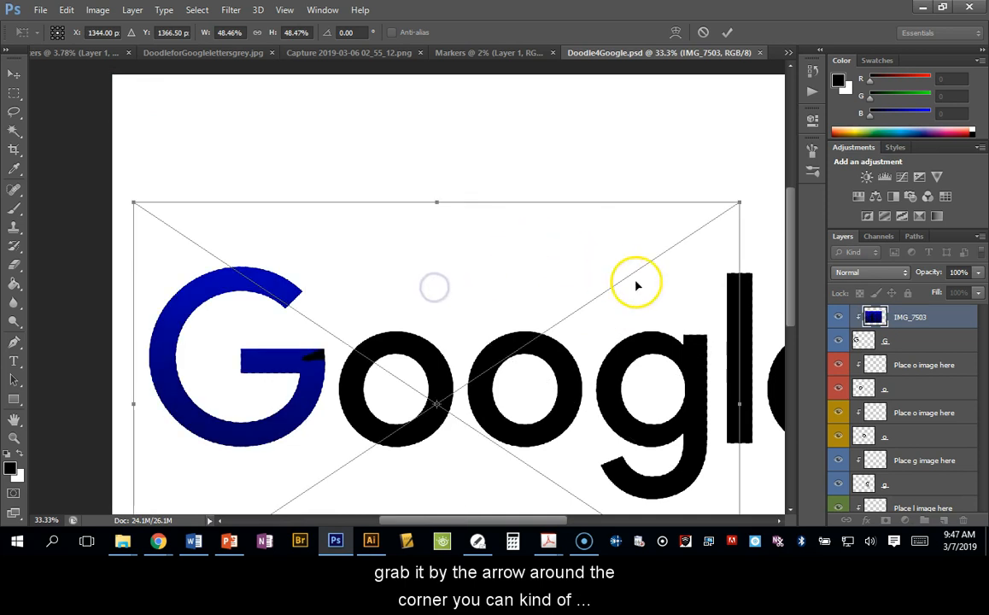
{"action": "scroll", "coordinate": [650, 295], "scroll_direction": "down", "scroll_amount": 2}
{"action": "scroll", "coordinate": [651, 294], "scroll_direction": "down", "scroll_amount": 4}
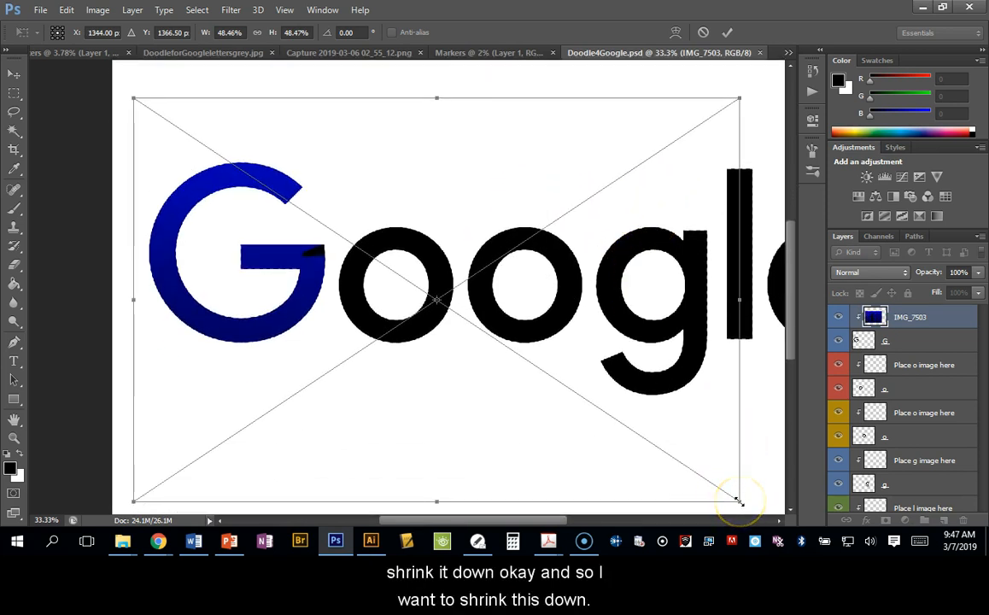
Step: Shrink the dancer image to about 25%, position the dancer within the letter G and commit the placement
{"action": "left_click_drag", "start_coordinate": [739, 502], "coordinate": [456, 333]}
{"action": "left_click_drag", "start_coordinate": [364, 199], "coordinate": [358, 198]}
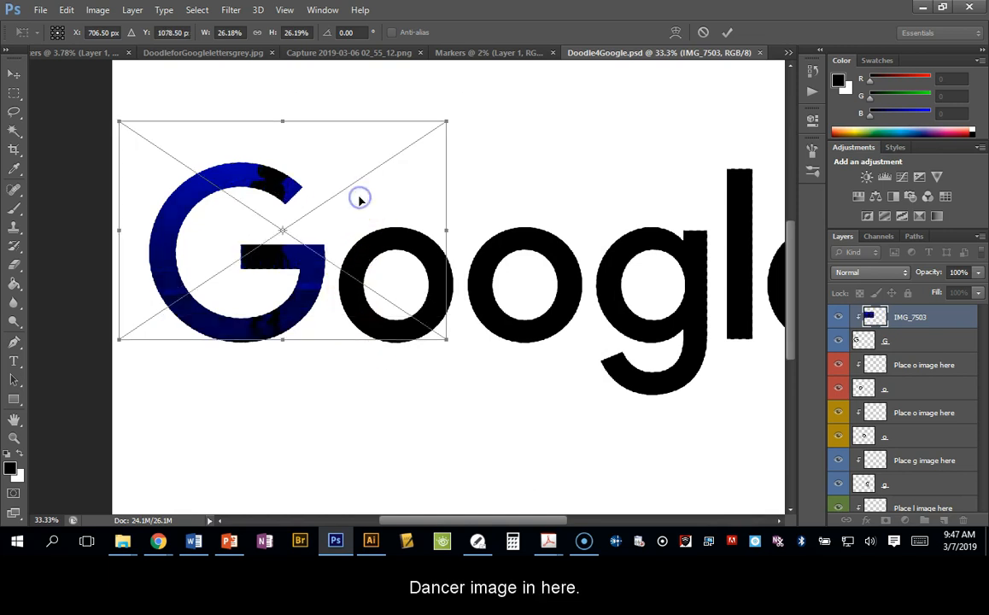
{"action": "left_click_drag", "start_coordinate": [446, 121], "coordinate": [434, 129]}
{"action": "mouse_move", "coordinate": [355, 205]}
{"action": "left_mouse_down"}
{"action": "mouse_move", "coordinate": [374, 205]}
{"action": "mouse_move", "coordinate": [285, 203]}
{"action": "mouse_move", "coordinate": [360, 210]}
{"action": "left_mouse_up"}
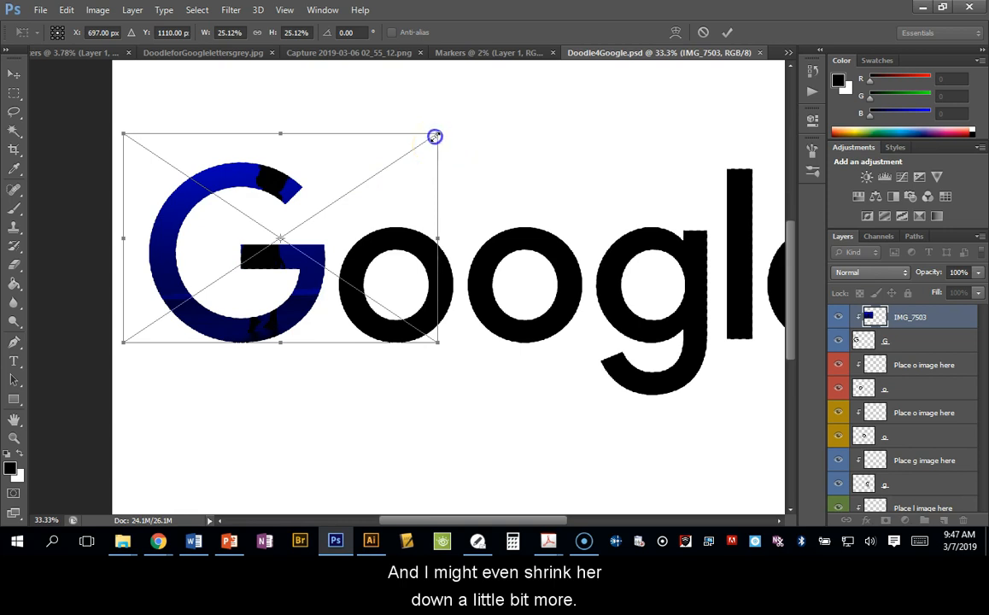
{"action": "left_click_drag", "start_coordinate": [435, 137], "coordinate": [438, 134]}
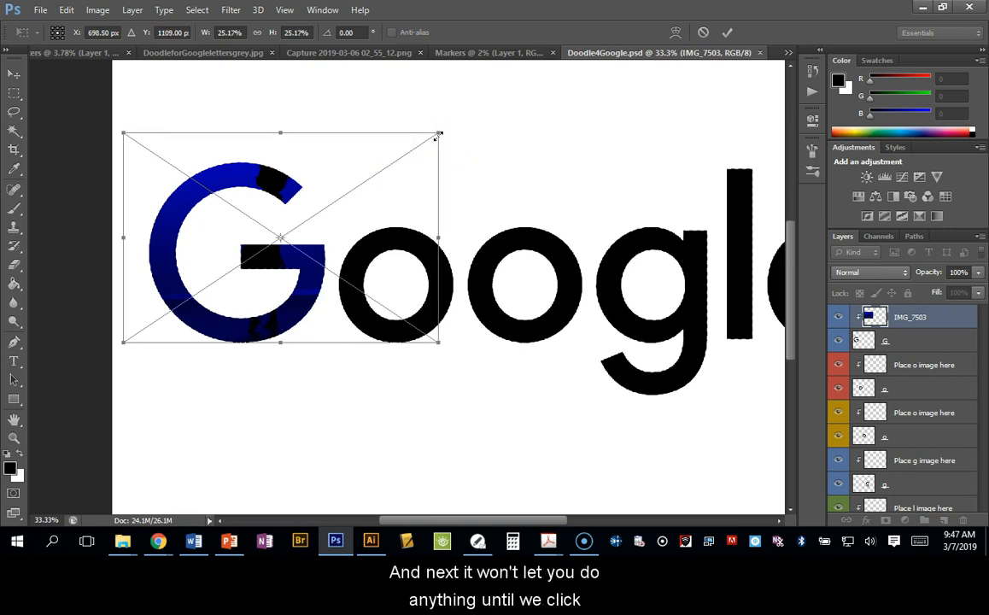
{"action": "left_click", "coordinate": [726, 32]}
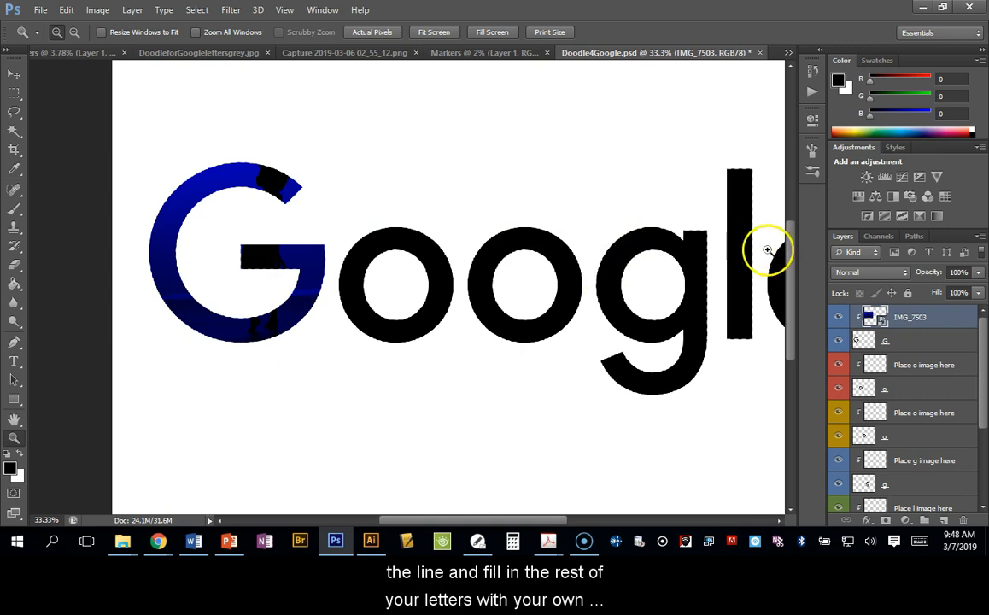
Step: Select the first "Place o image here" layer, then switch to Google Photos beside Photoshop and search for "red"
{"action": "left_click", "coordinate": [925, 371]}
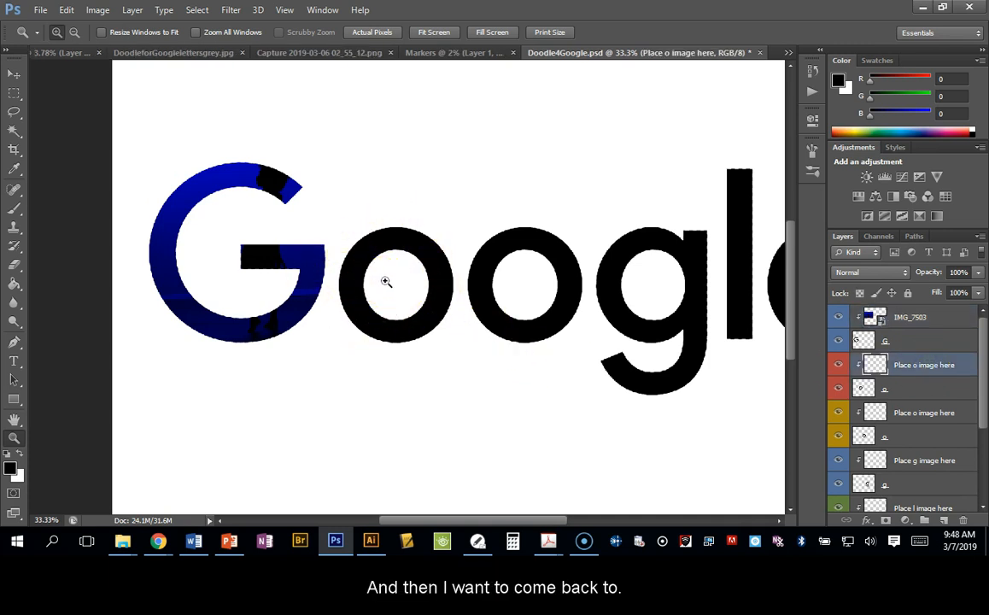
{"action": "key", "text": "super+Right"}
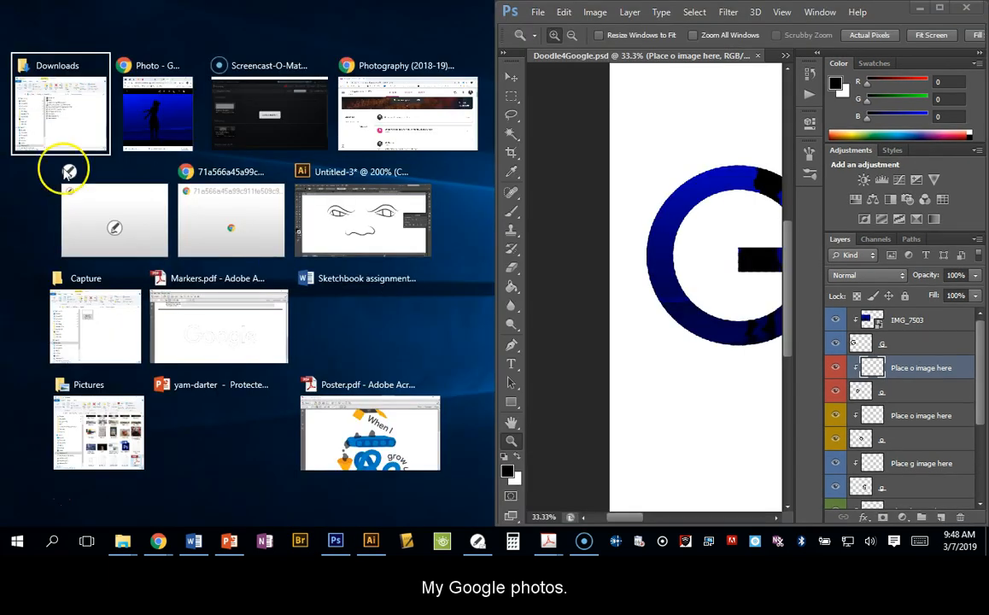
{"action": "left_click", "coordinate": [166, 126]}
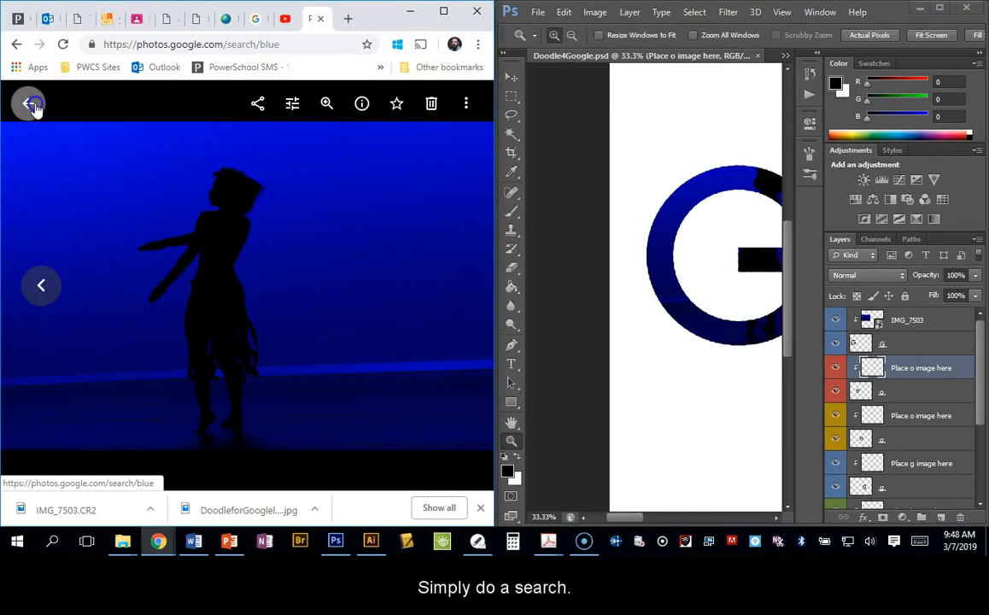
{"action": "left_click", "coordinate": [28, 102]}
{"action": "left_click", "coordinate": [142, 103]}
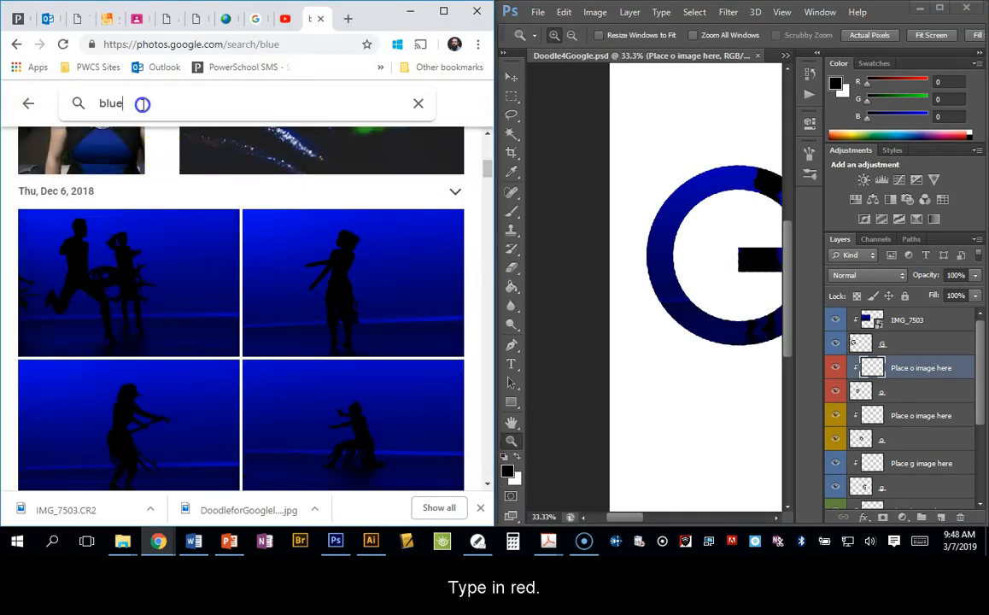
{"action": "type", "text": "red"}
{"action": "key", "text": "Return"}
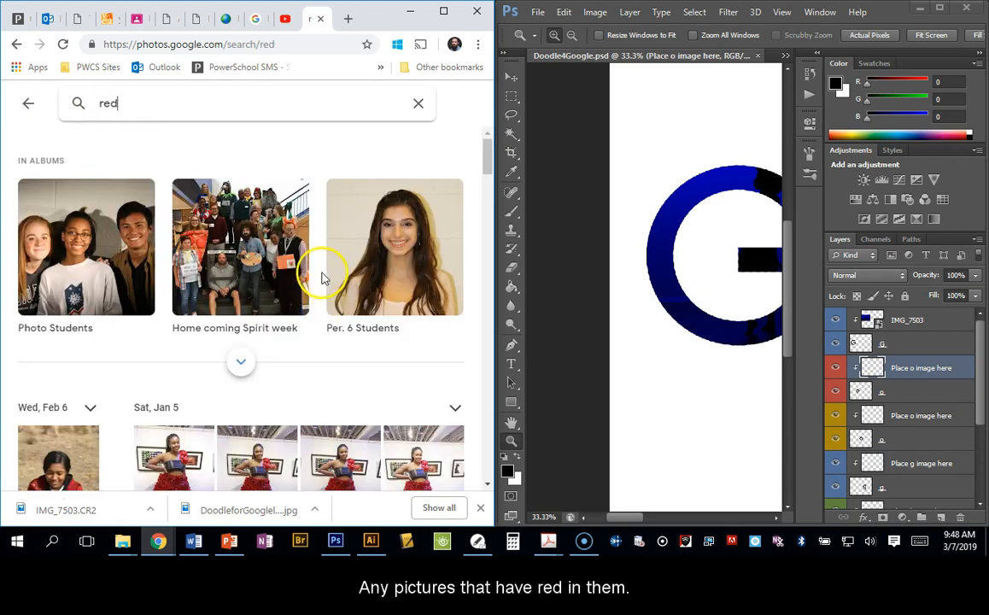
Step: Download the first red stage photo from Dec 6, 2018 and return to a maximized Photoshop window
{"action": "scroll", "coordinate": [309, 273], "scroll_direction": "down", "scroll_amount": 5}
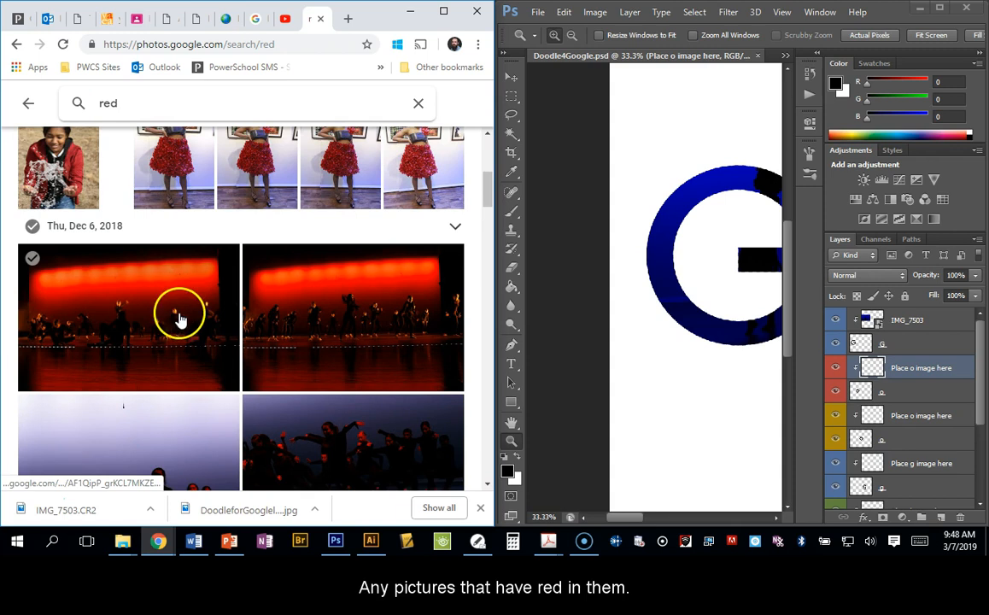
{"action": "left_click", "coordinate": [32, 259]}
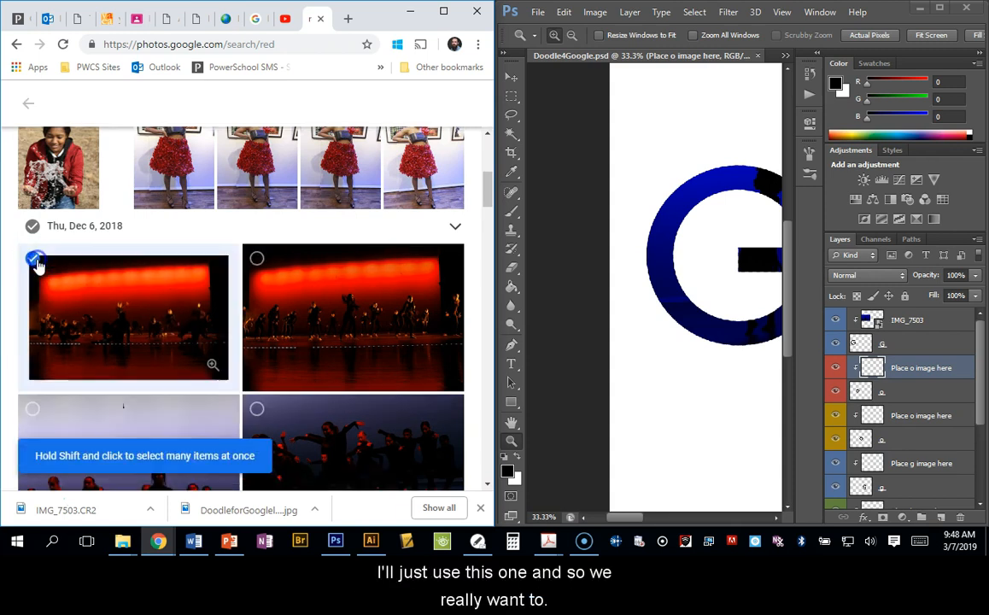
{"action": "left_click", "coordinate": [469, 106]}
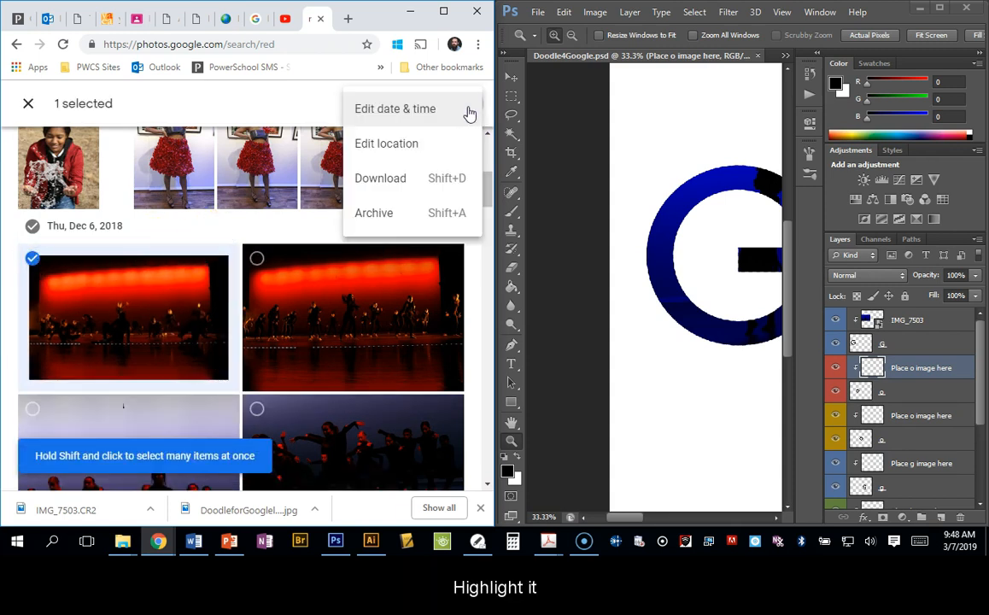
{"action": "left_click", "coordinate": [399, 178]}
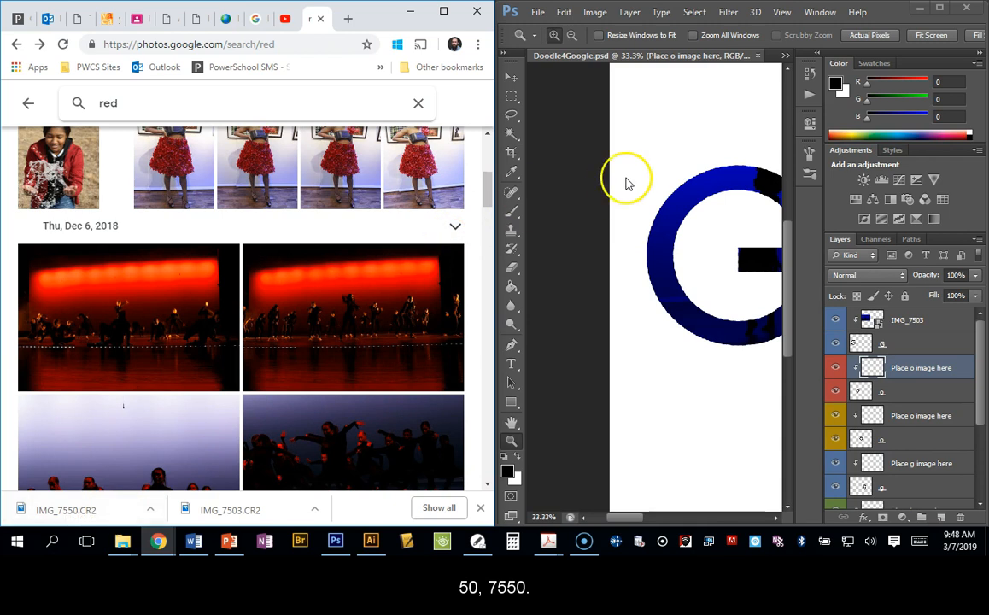
{"action": "left_click", "coordinate": [939, 8]}
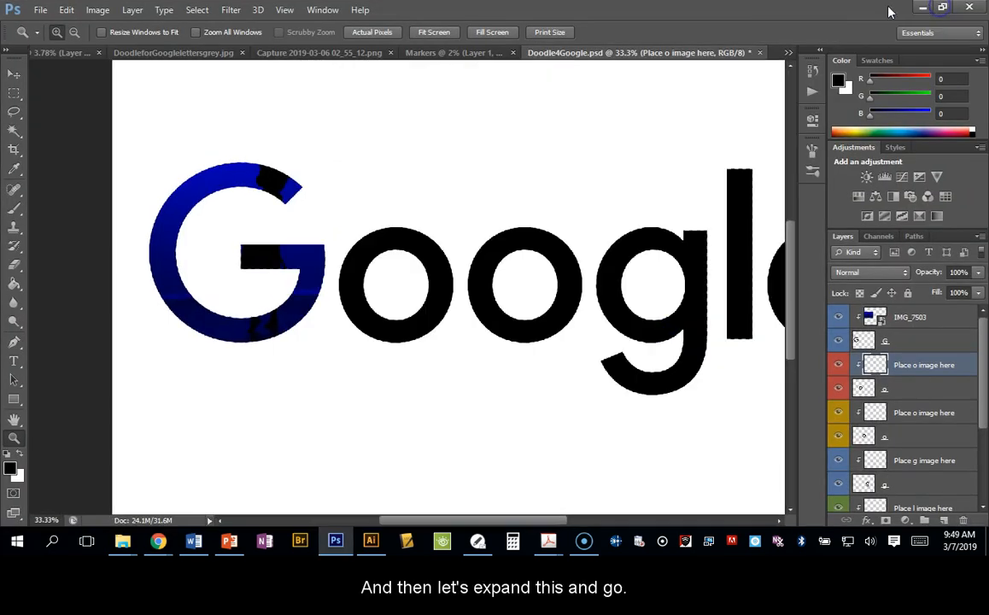
Step: Start placing a file on the selected "Place o image here" layer and sort the Downloads folder by date to find the photo
{"action": "left_click", "coordinate": [45, 11]}
{"action": "left_click", "coordinate": [103, 244]}
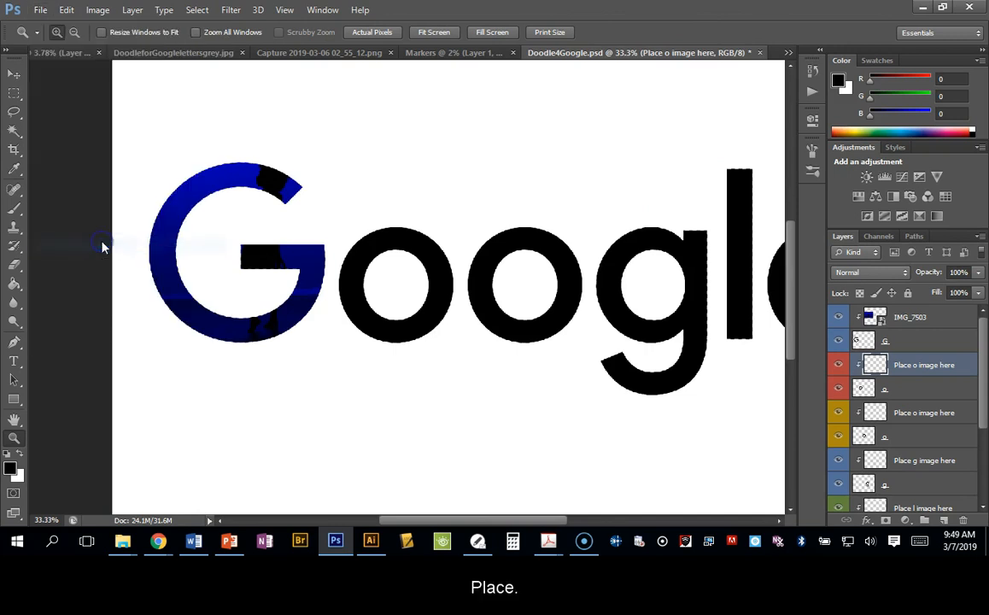
{"action": "scroll", "coordinate": [546, 164], "scroll_direction": "down", "scroll_amount": 3}
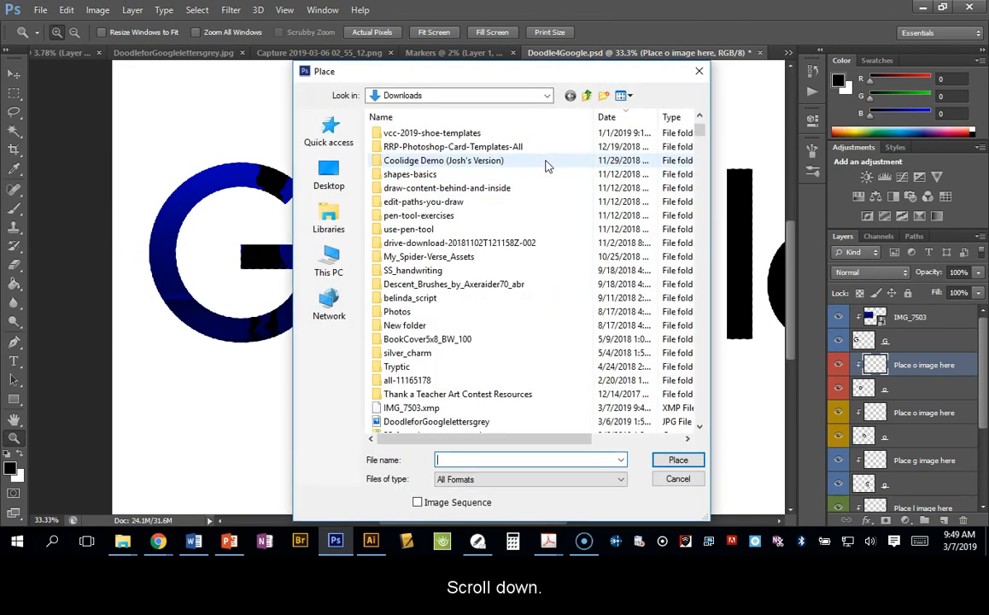
{"action": "scroll", "coordinate": [547, 164], "scroll_direction": "down", "scroll_amount": 1}
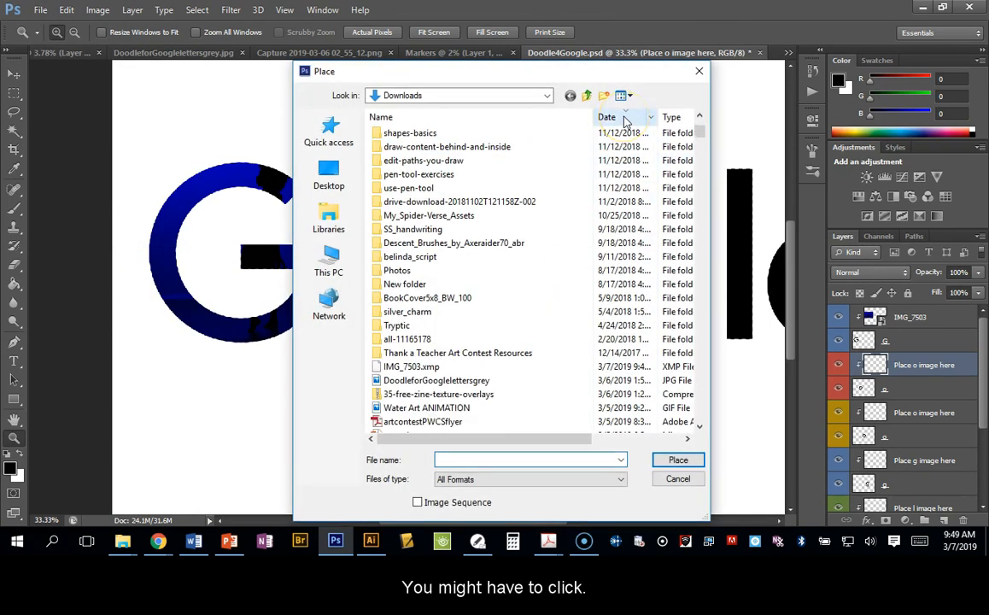
{"action": "left_click", "coordinate": [624, 119]}
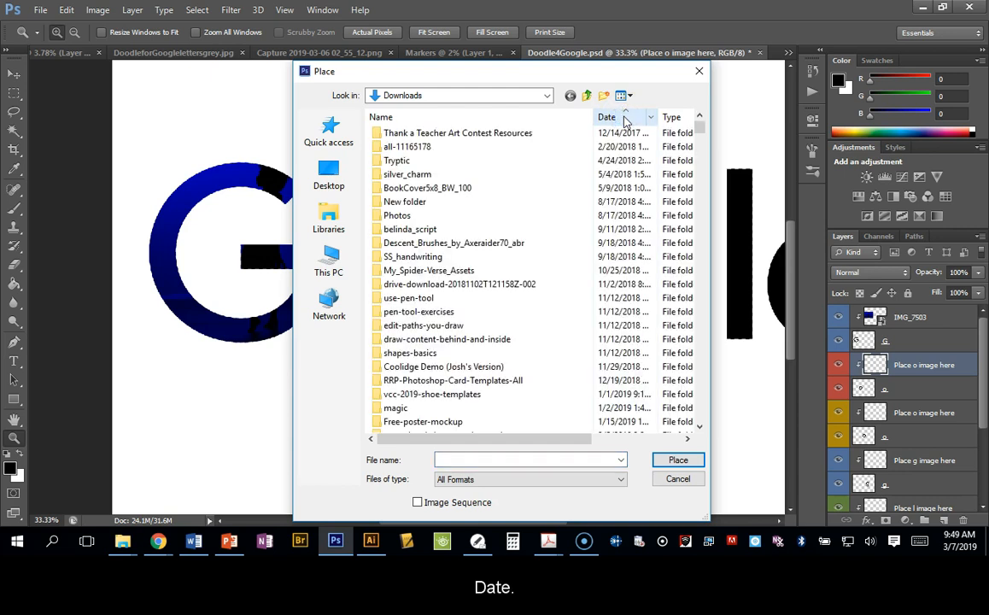
{"action": "scroll", "coordinate": [503, 199], "scroll_direction": "down", "scroll_amount": 5}
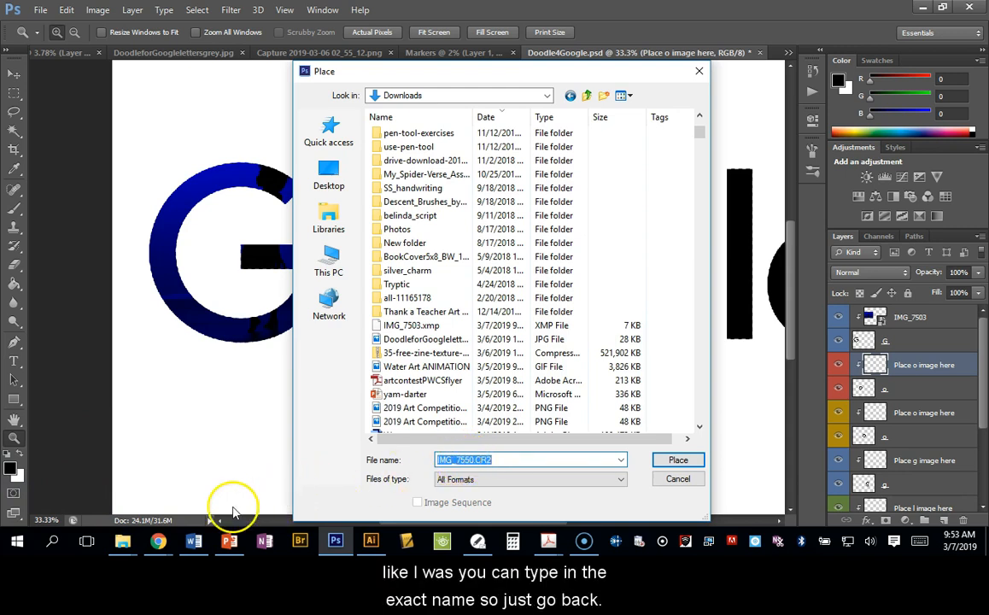
Step: Check the downloaded photo's file name in Chrome, then place IMG_7550.CR2 in Photoshop with the default Camera Raw settings
{"action": "left_click", "coordinate": [159, 542]}
{"action": "left_click", "coordinate": [41, 478]}
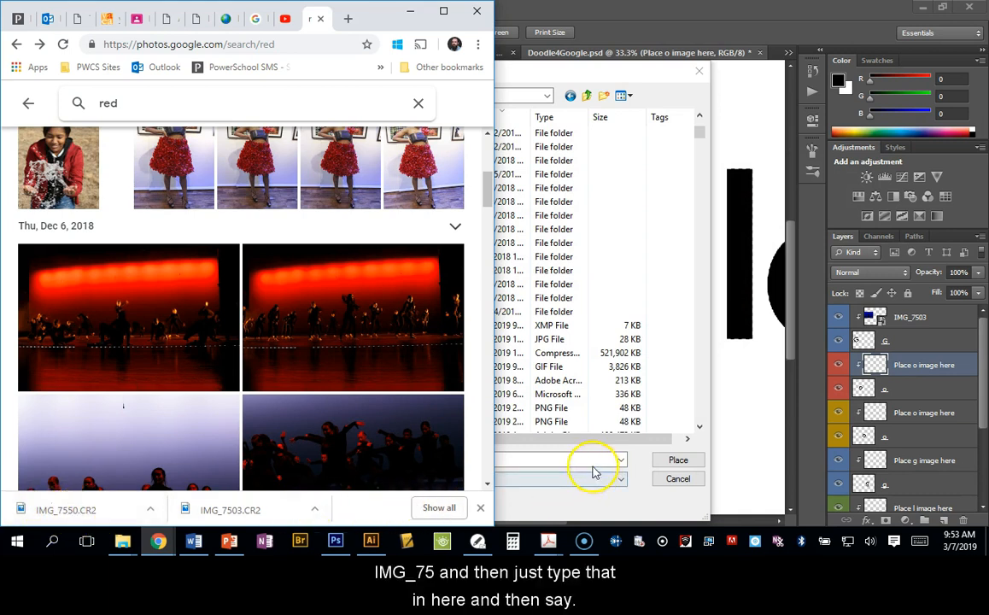
{"action": "left_click", "coordinate": [538, 461]}
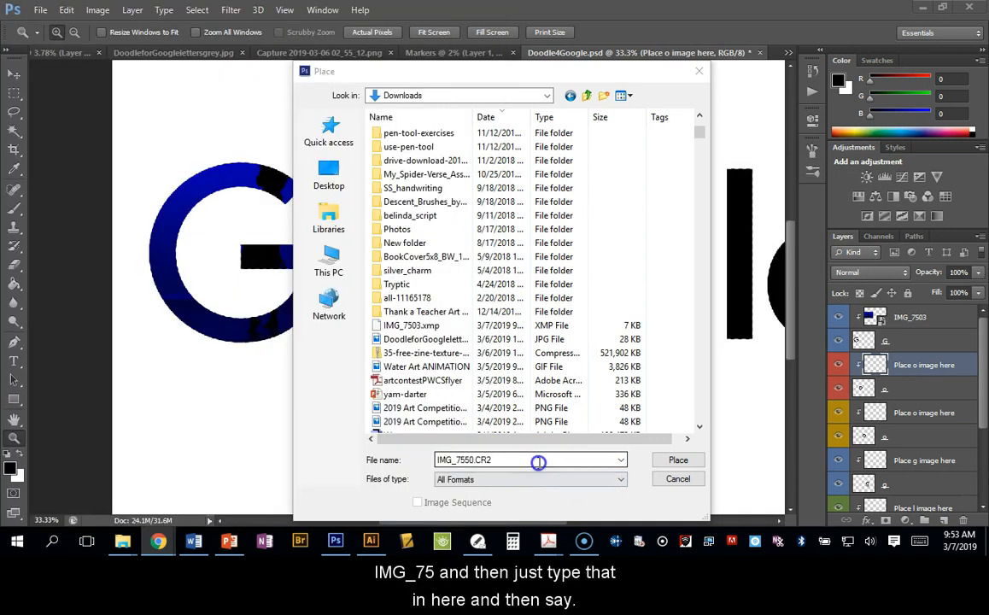
{"action": "left_click", "coordinate": [693, 463]}
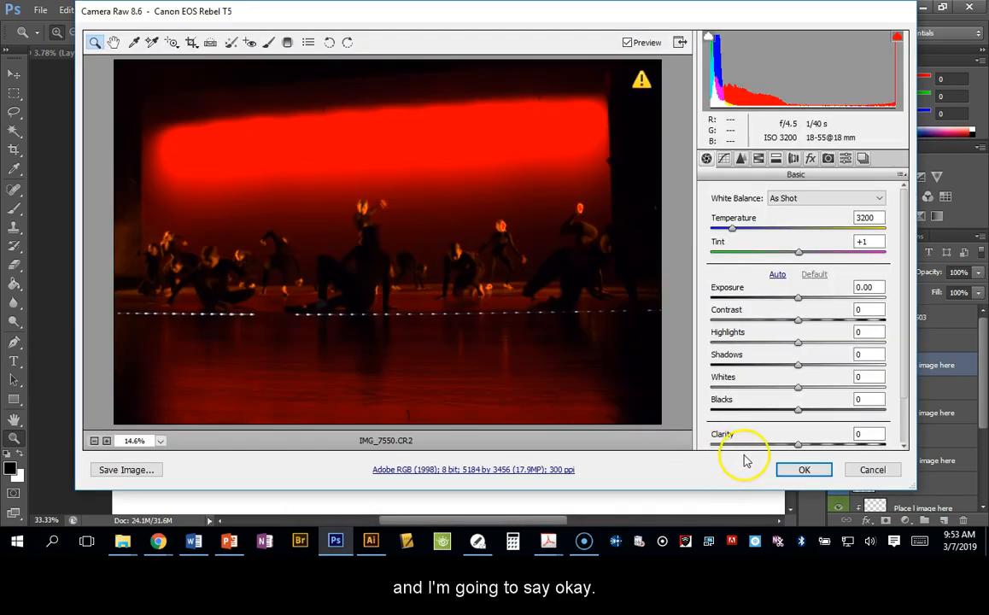
{"action": "left_click", "coordinate": [798, 469]}
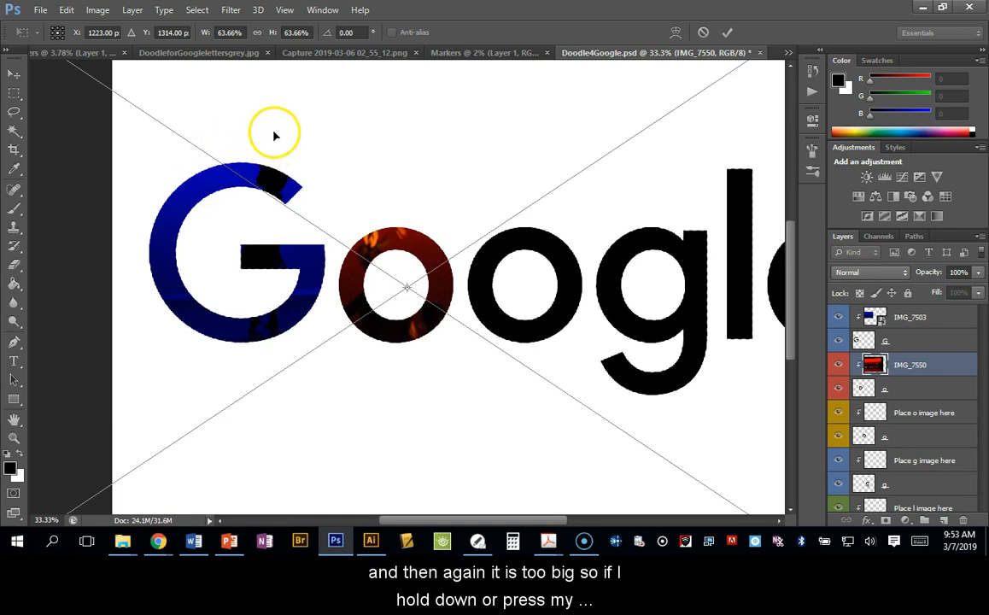
Step: Scale the placed red stage photo proportionally to about 18%, position it over the first letter o and commit the placement
{"action": "left_click_drag", "start_coordinate": [236, 122], "coordinate": [421, 210]}
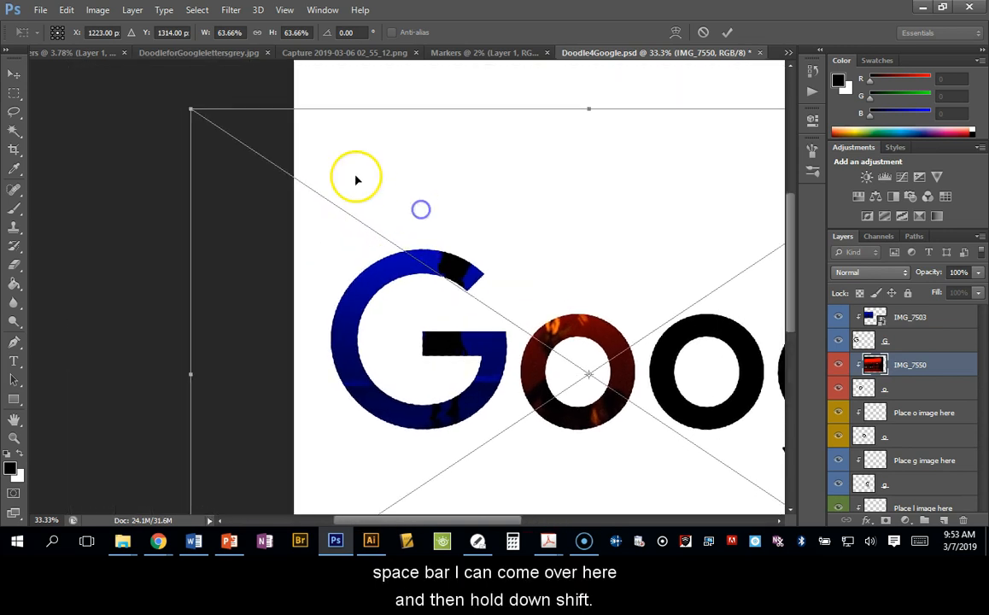
{"action": "left_click_drag", "start_coordinate": [190, 109], "coordinate": [523, 311]}
{"action": "left_click_drag", "start_coordinate": [348, 219], "coordinate": [563, 363]}
{"action": "left_click_drag", "start_coordinate": [704, 467], "coordinate": [605, 400]}
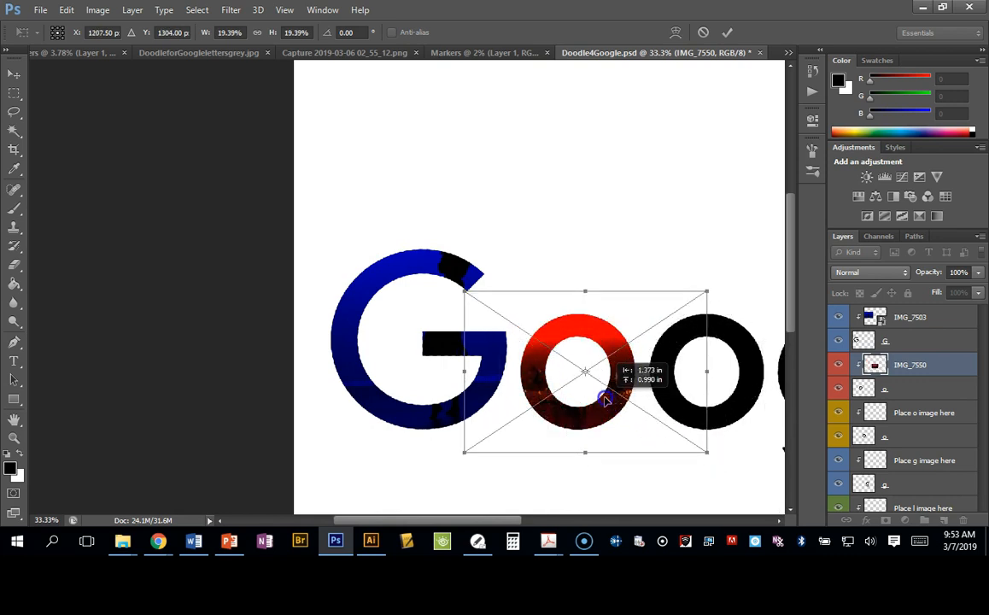
{"action": "left_click_drag", "start_coordinate": [707, 452], "coordinate": [690, 440]}
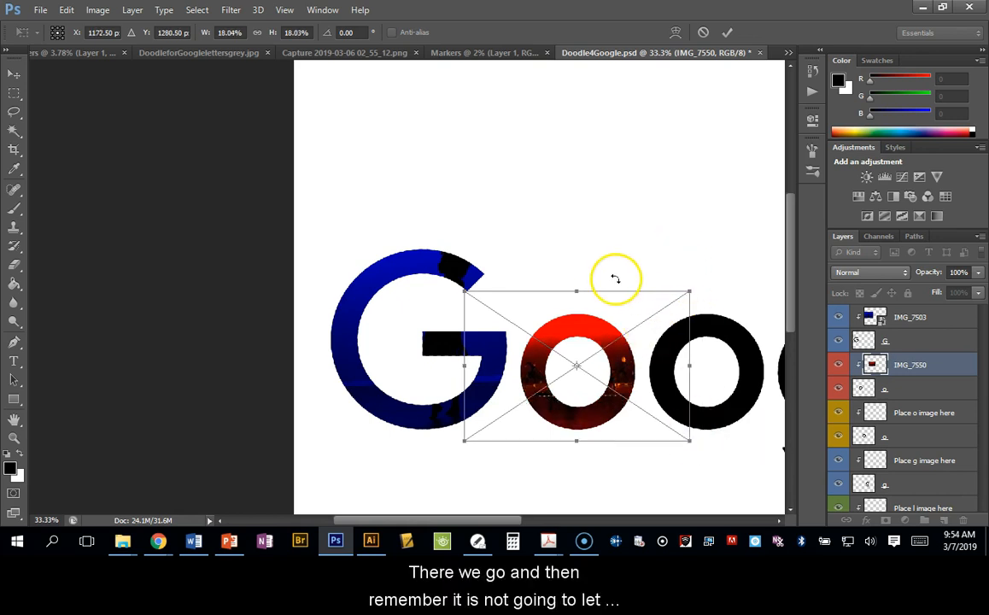
{"action": "left_click", "coordinate": [727, 32]}
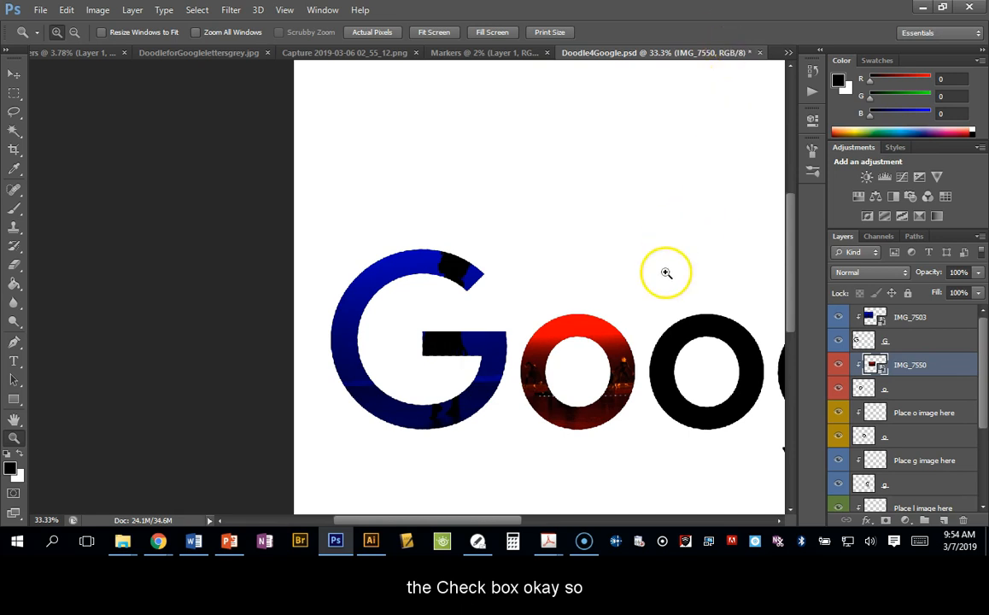
Step: Examine the rest of the Google lettering and the remaining image placeholder layers down to the Background
{"action": "left_click_drag", "start_coordinate": [665, 269], "coordinate": [444, 219]}
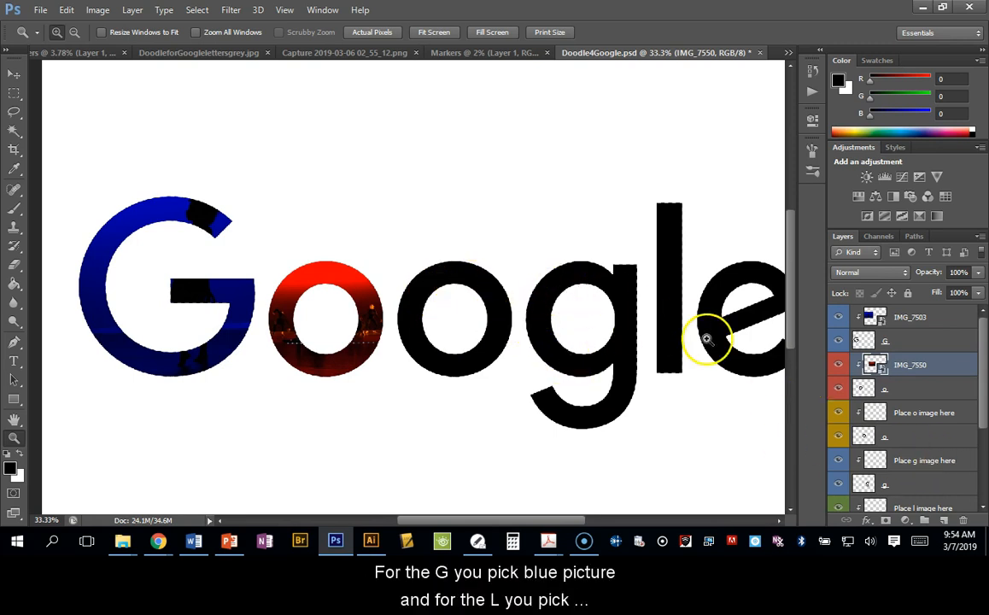
{"action": "scroll", "coordinate": [895, 397], "scroll_direction": "down", "scroll_amount": 1}
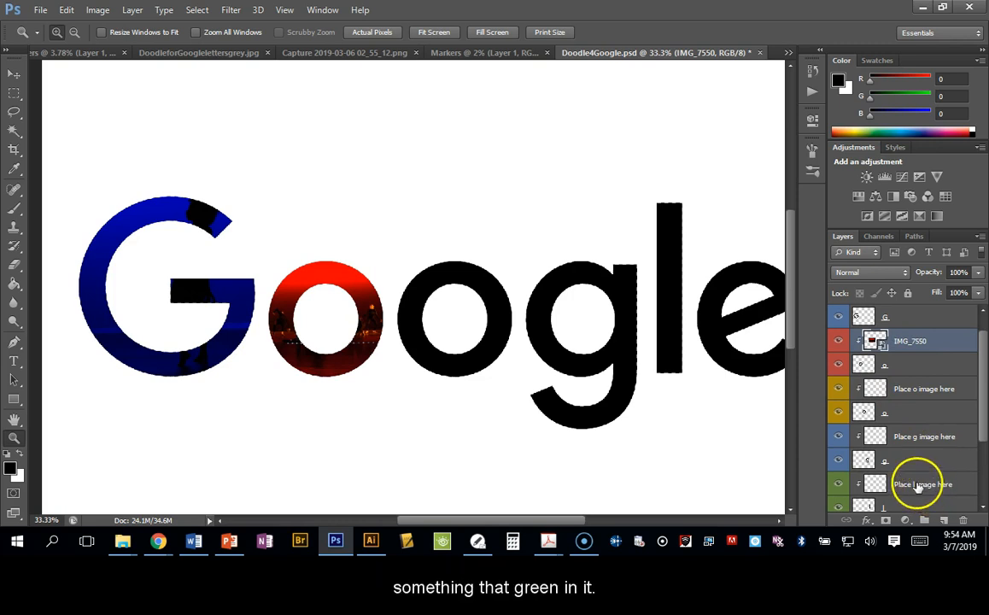
{"action": "scroll", "coordinate": [914, 485], "scroll_direction": "down", "scroll_amount": 1}
{"action": "scroll", "coordinate": [911, 467], "scroll_direction": "down", "scroll_amount": 1}
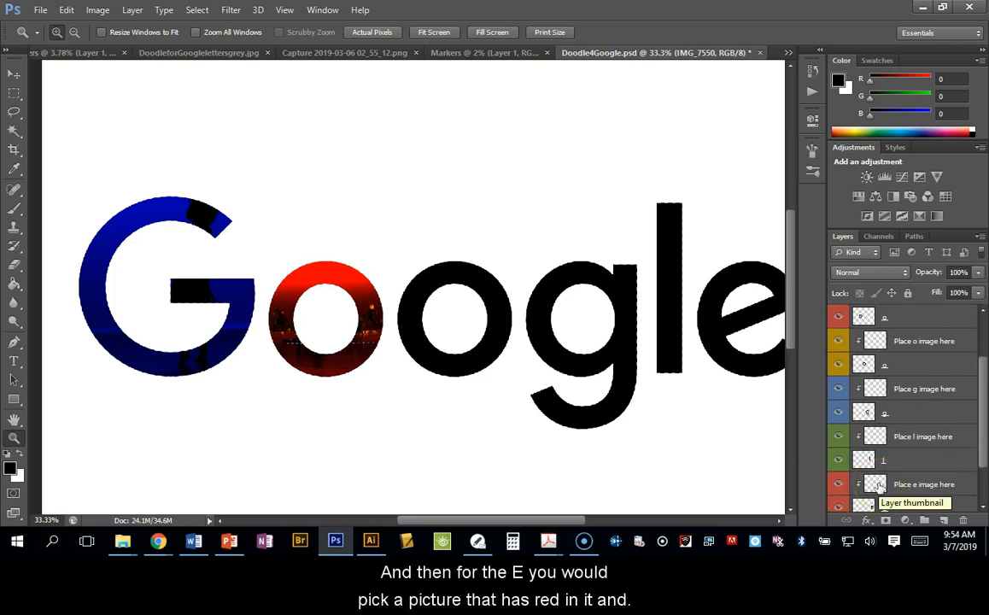
{"action": "left_click_drag", "start_coordinate": [982, 406], "coordinate": [982, 431]}
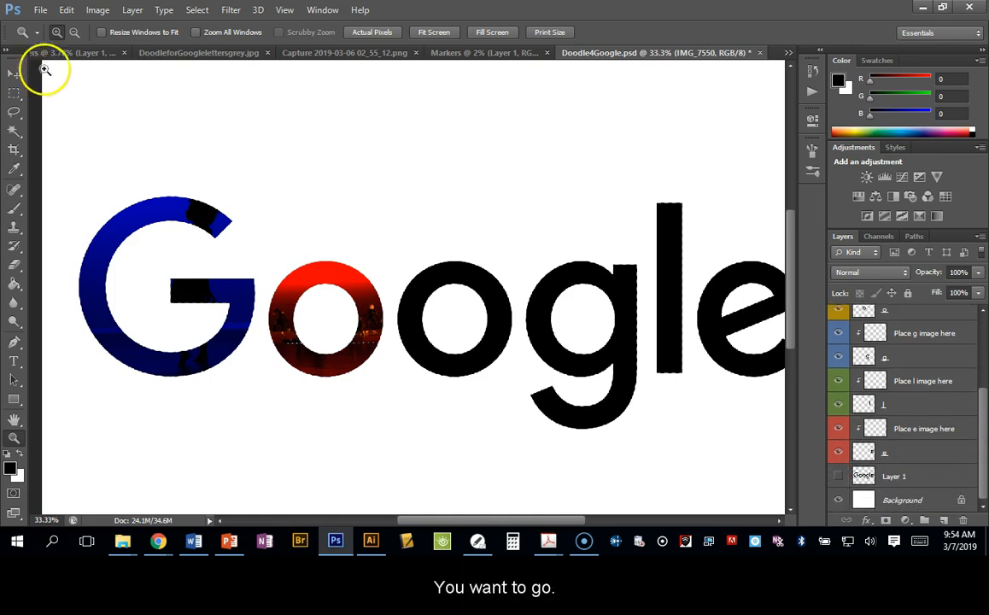
Step: Save a JPEG copy of the document as Doodle4Google.jpg in the Doodle4Google19 folder
{"action": "left_click", "coordinate": [39, 10]}
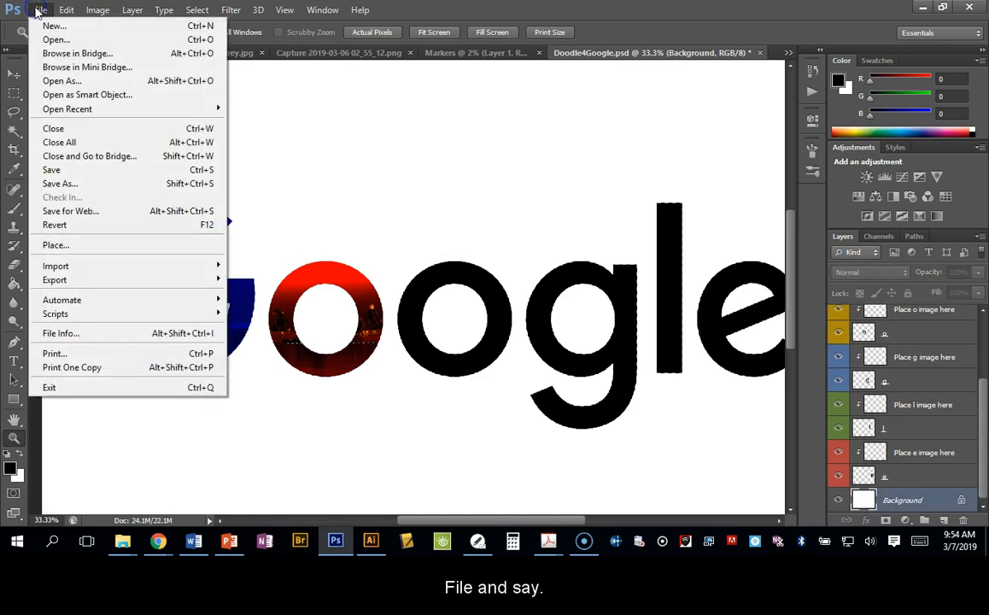
{"action": "left_click", "coordinate": [86, 186]}
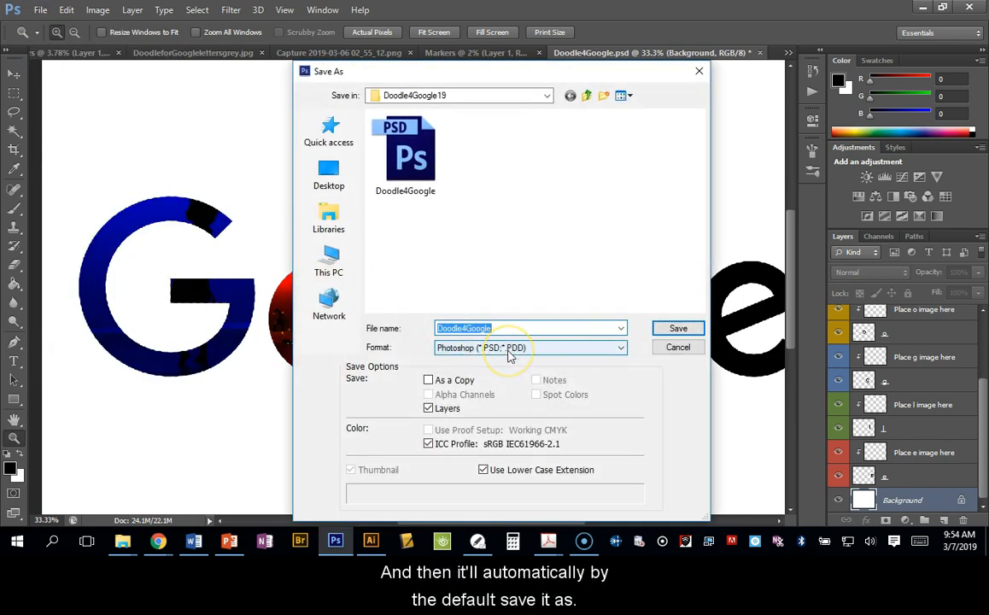
{"action": "left_click", "coordinate": [621, 347]}
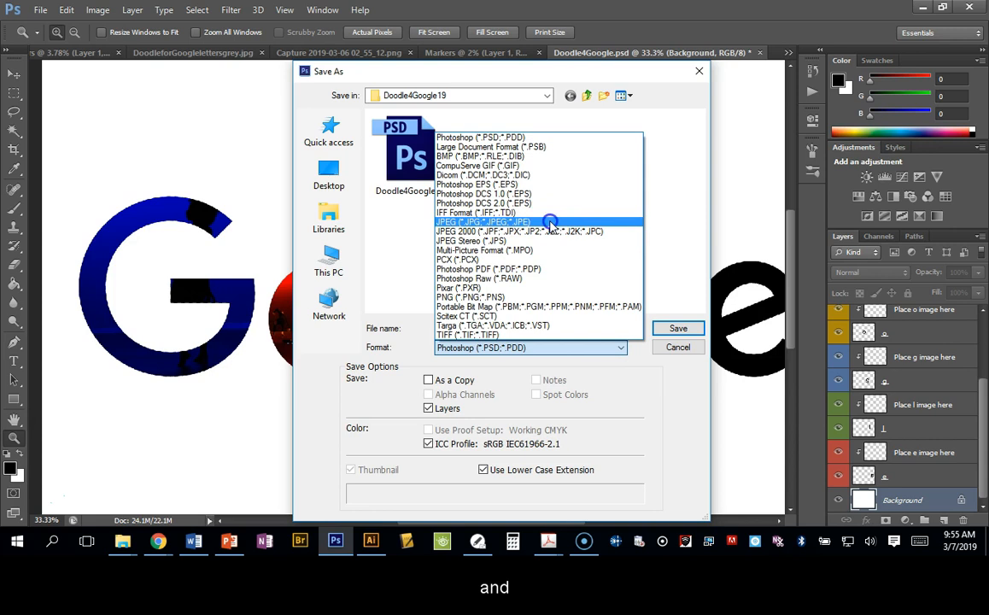
{"action": "left_click", "coordinate": [551, 223]}
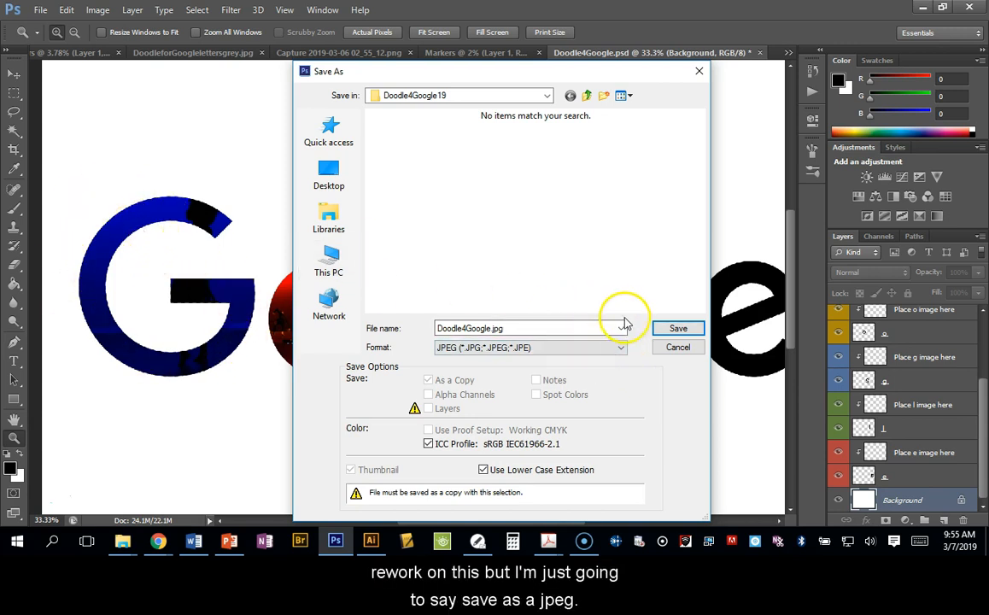
{"action": "left_click", "coordinate": [678, 328]}
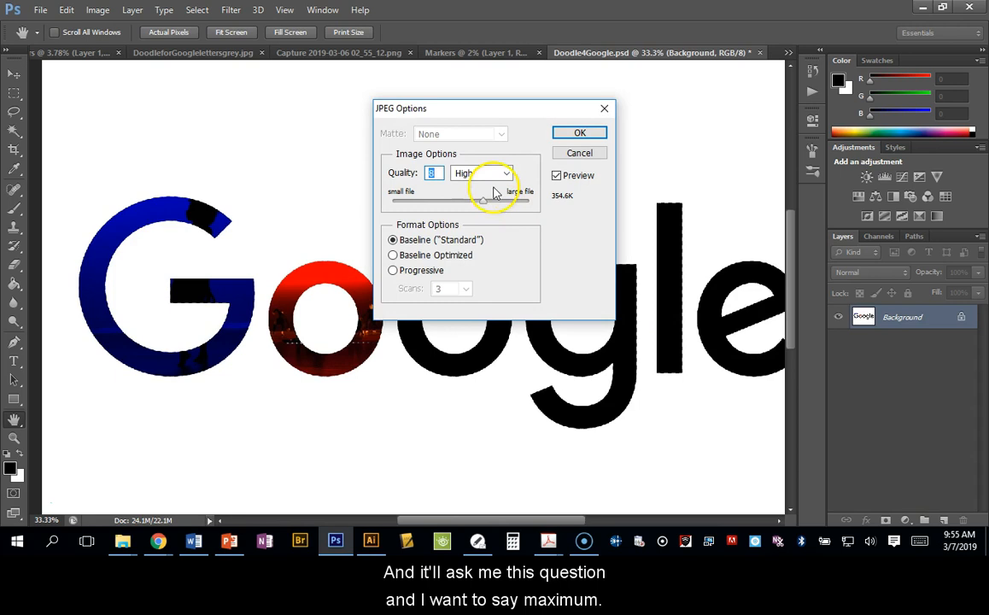
Step: Set the JPEG quality to Maximum, level 12, with the Baseline ("Standard") format and finish the export
{"action": "left_click", "coordinate": [506, 174]}
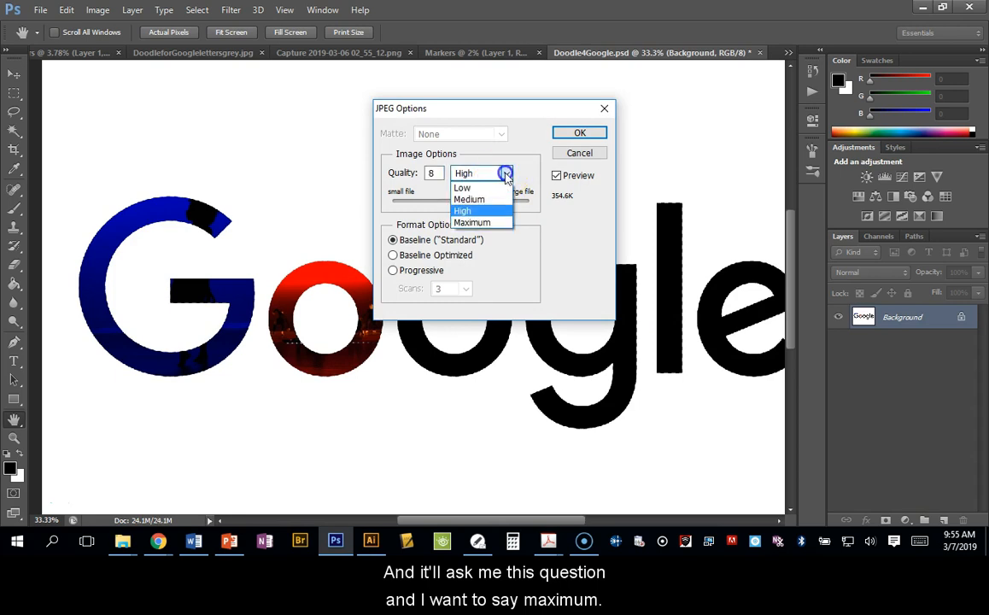
{"action": "left_click", "coordinate": [503, 220]}
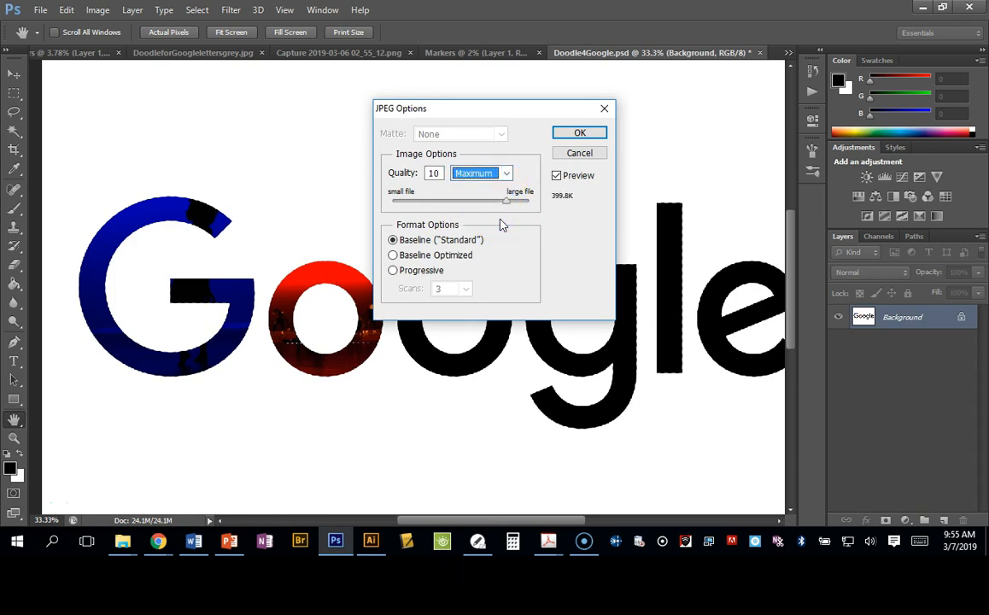
{"action": "left_click_drag", "start_coordinate": [507, 205], "coordinate": [516, 208]}
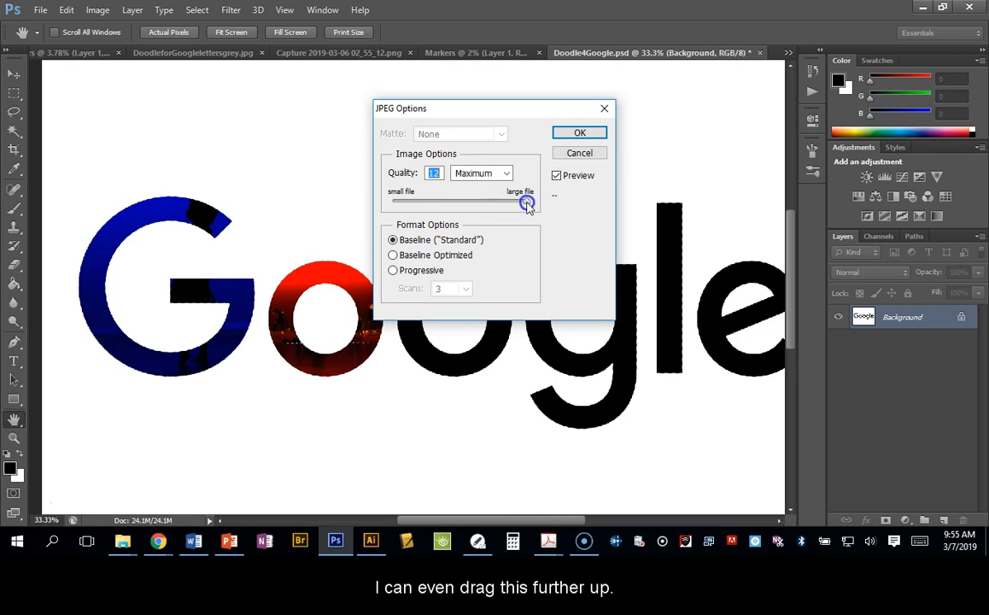
{"action": "left_click", "coordinate": [602, 135]}
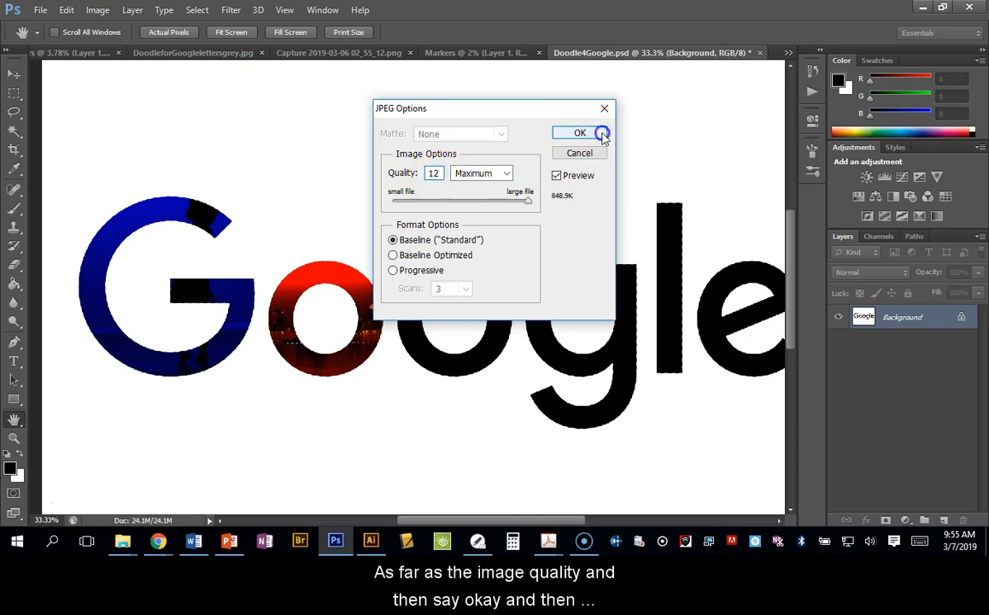
{"action": "key", "text": "z"}
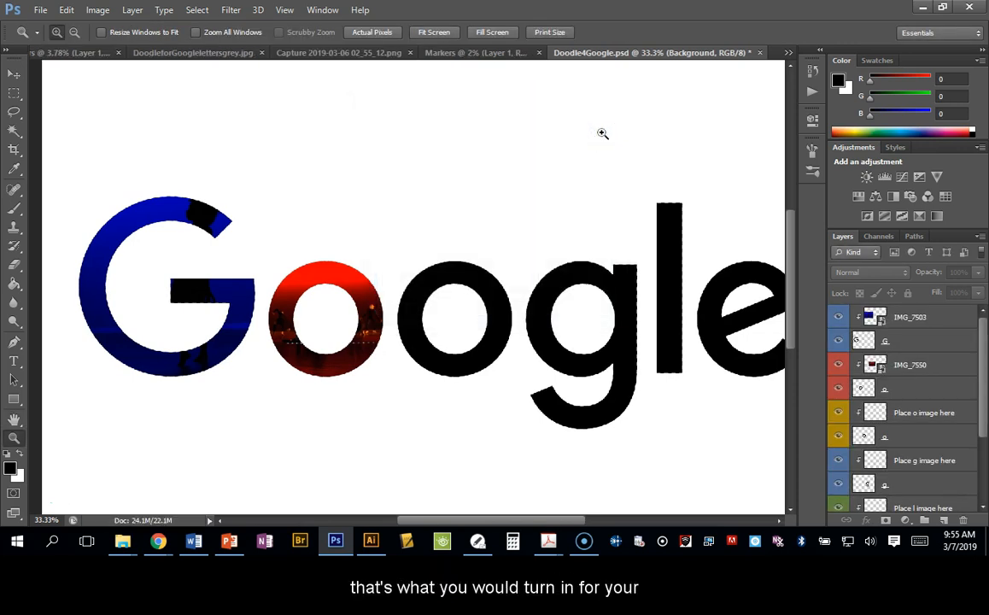